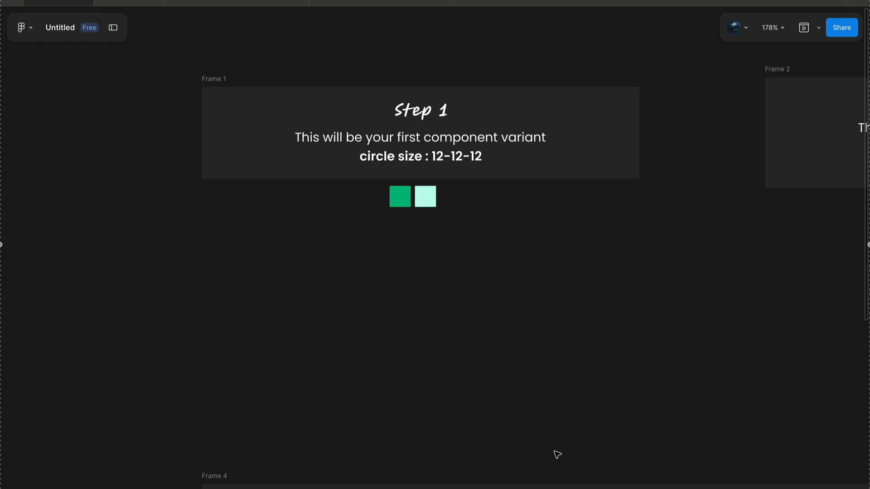
- Draw a circle about 21 × 21 below the Step 1 frame and duplicate it twice to form a row of three
click(442, 488)
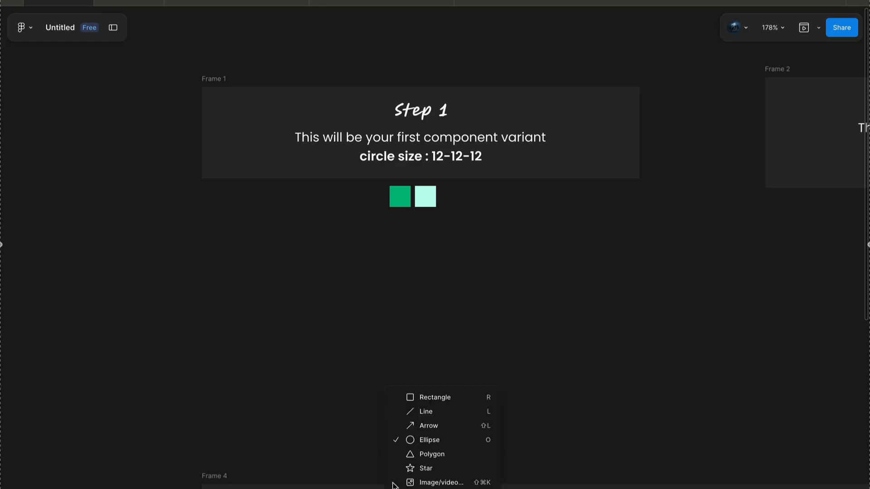
click(421, 441)
drag(351, 298, 373, 320)
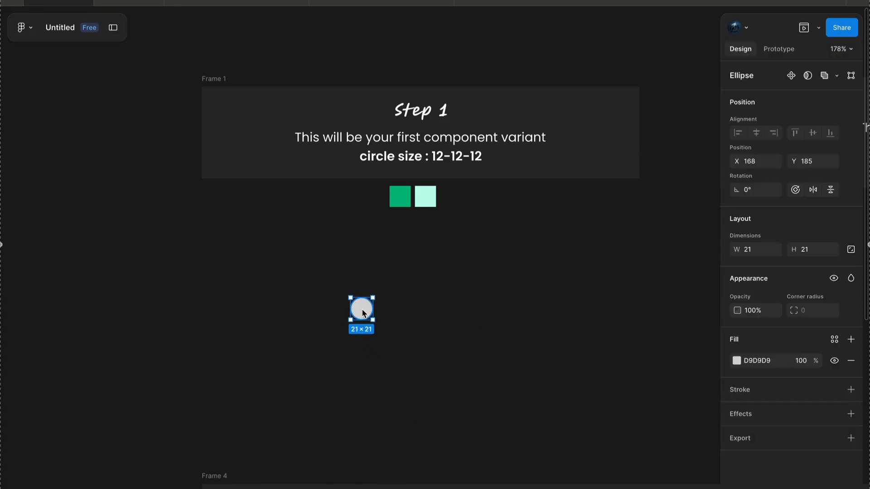
drag(366, 309, 422, 310)
- Lock the aspect ratio of all three circles, set their size to 12 × 12, and move the row slightly up
drag(314, 346, 502, 291)
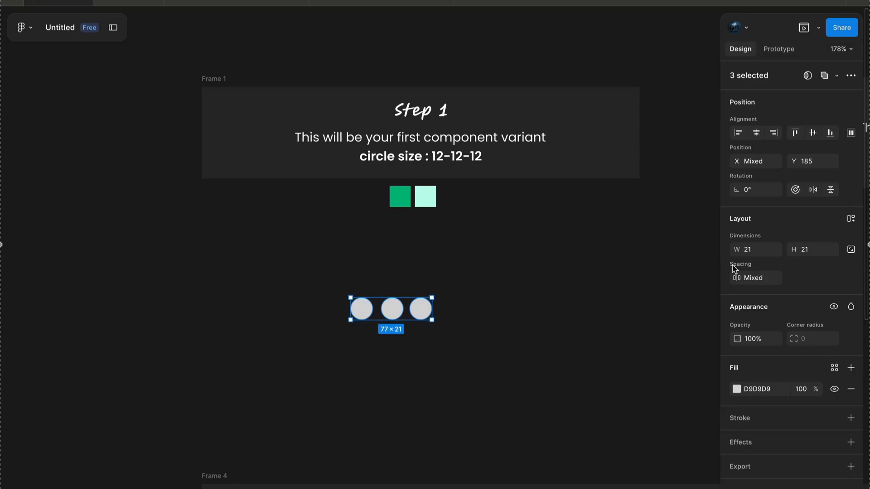
click(850, 250)
click(760, 253)
text(12)
key(Return)
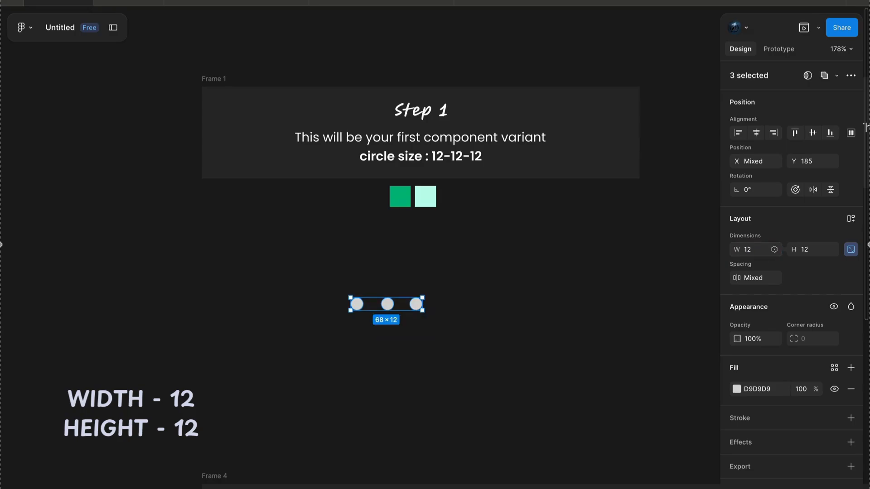
drag(388, 304, 412, 292)
click(400, 334)
- Fill the first circle with 00BC81 sampled from the green square
scroll(379, 303, up, 5)
drag(366, 309, 584, 299)
click(384, 282)
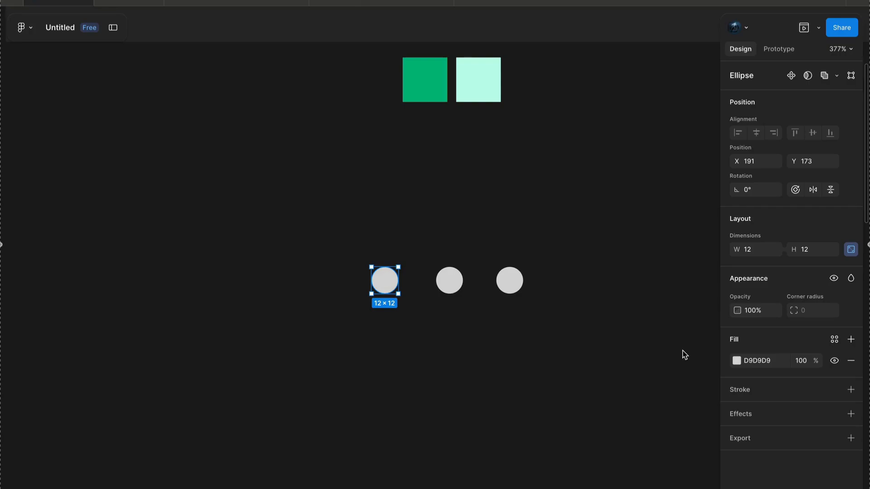
click(737, 361)
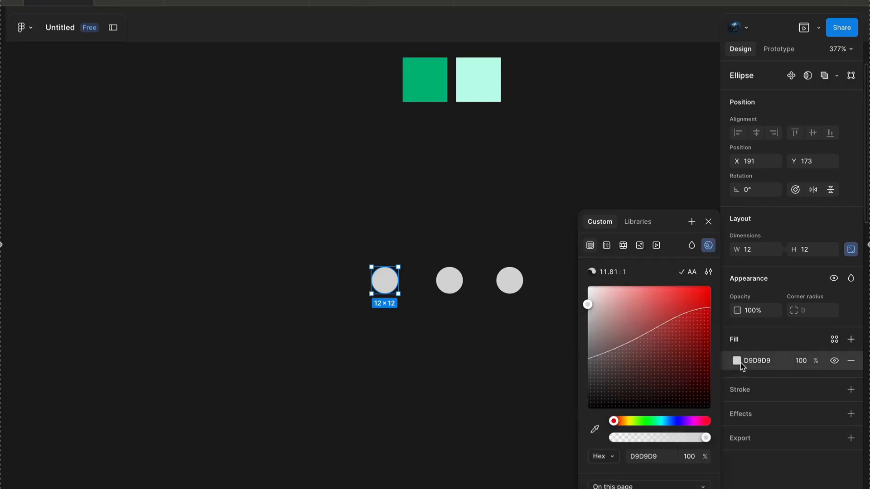
click(595, 429)
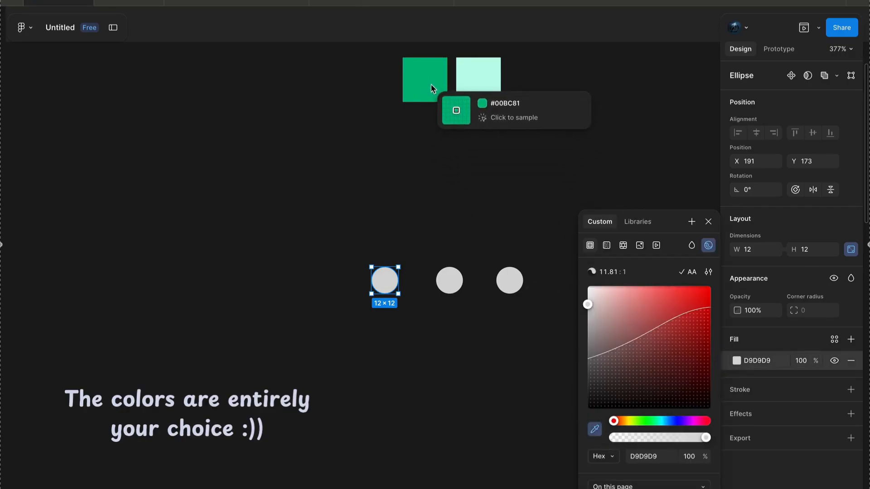
click(432, 87)
- Fill the middle circle with C0FFEB sampled from the light mint square
click(449, 279)
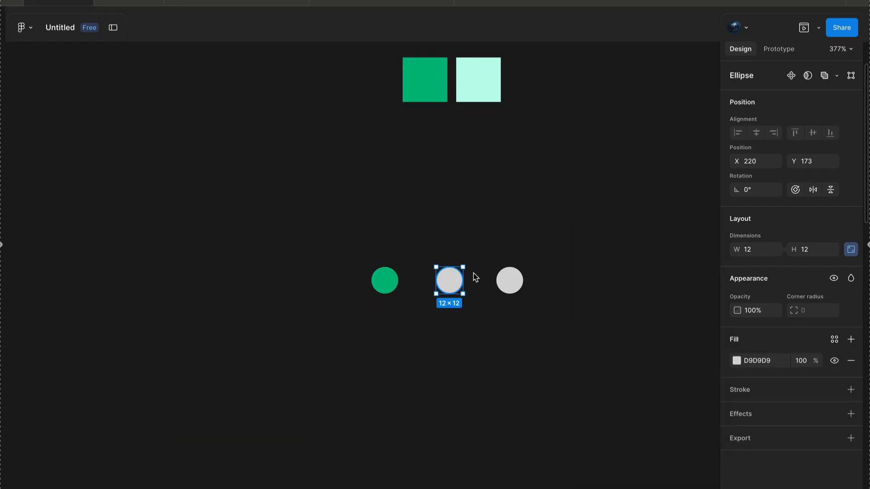
click(739, 363)
click(595, 430)
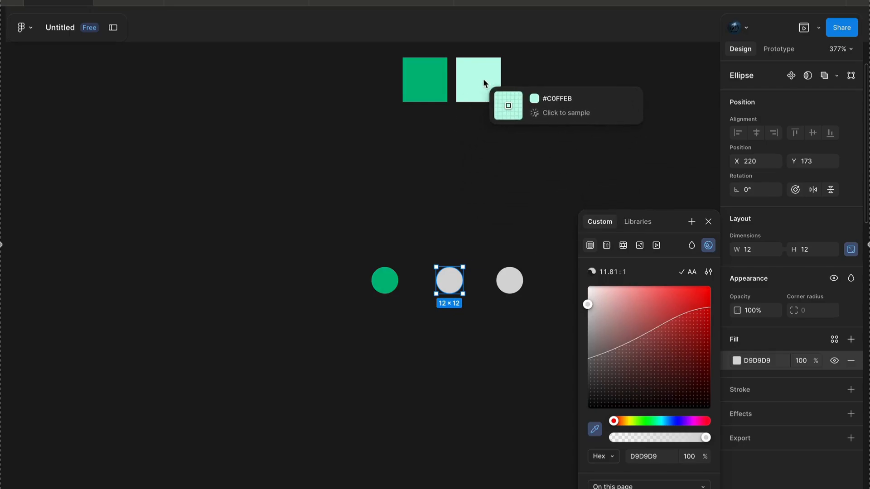
click(481, 82)
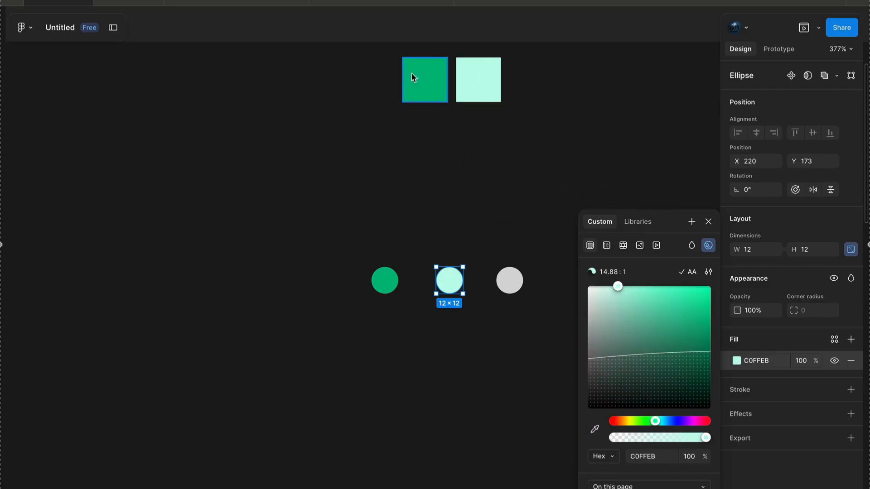
- Replace the third circle's fill with an inside stroke of weight 14, coloured C0FFEB from the light mint square
click(514, 284)
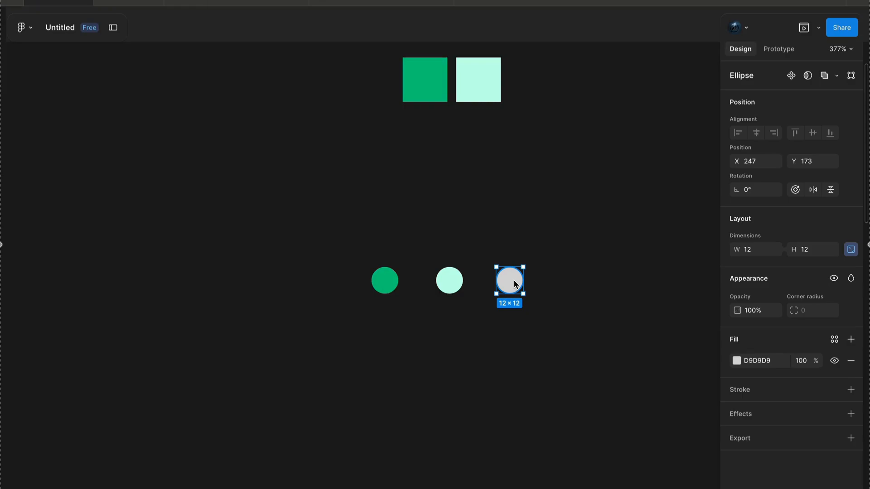
click(852, 361)
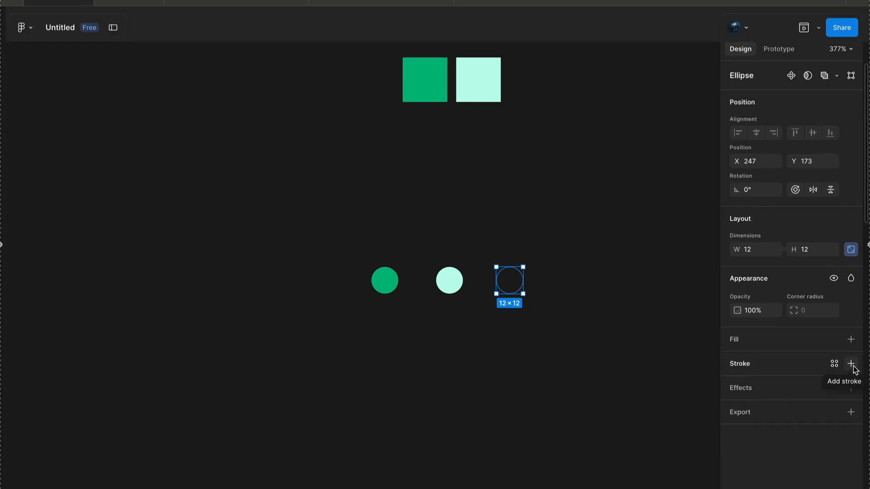
click(851, 364)
click(805, 417)
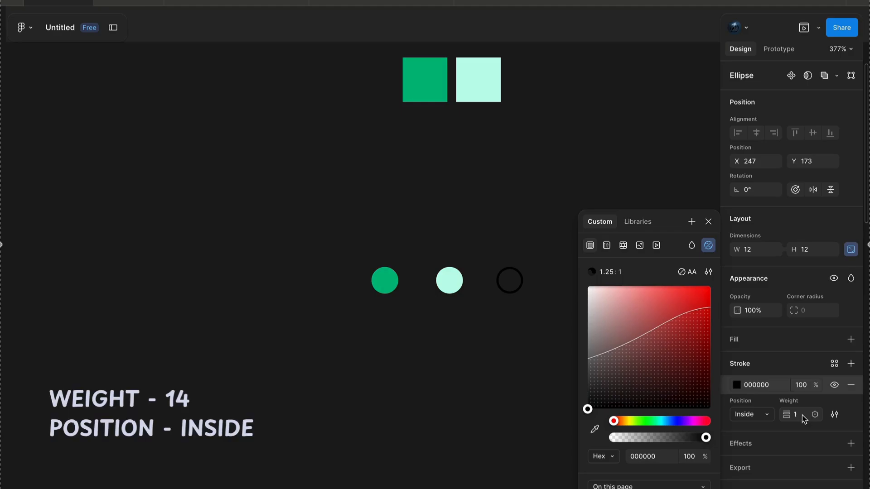
text(14)
key(Return)
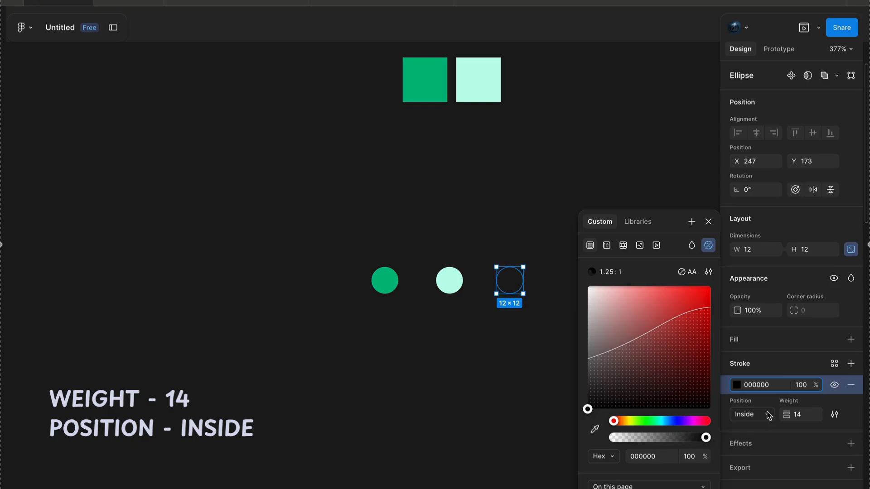
click(598, 433)
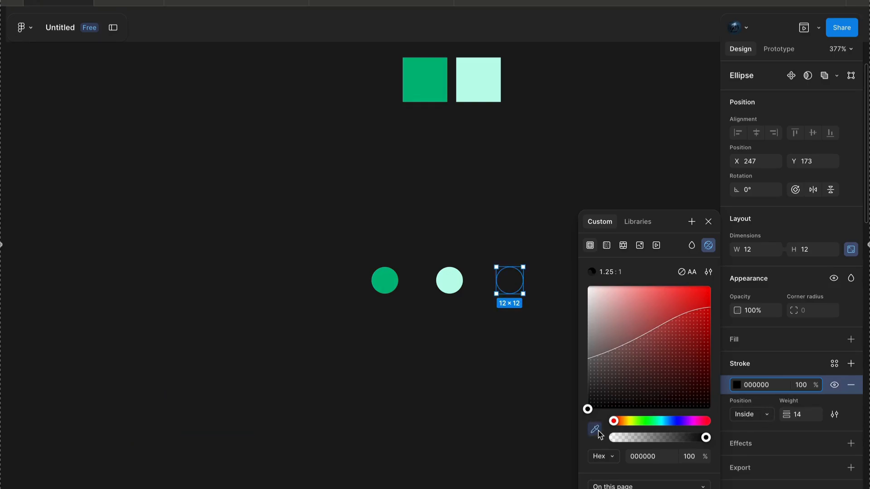
click(483, 80)
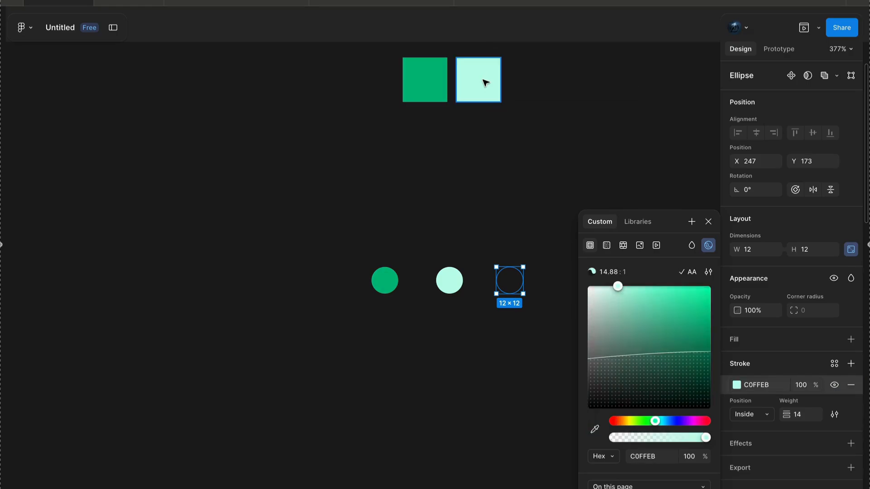
click(540, 332)
- Rename the layers of the three circles as 1, 2 and 3, following their order in the row
click(398, 288)
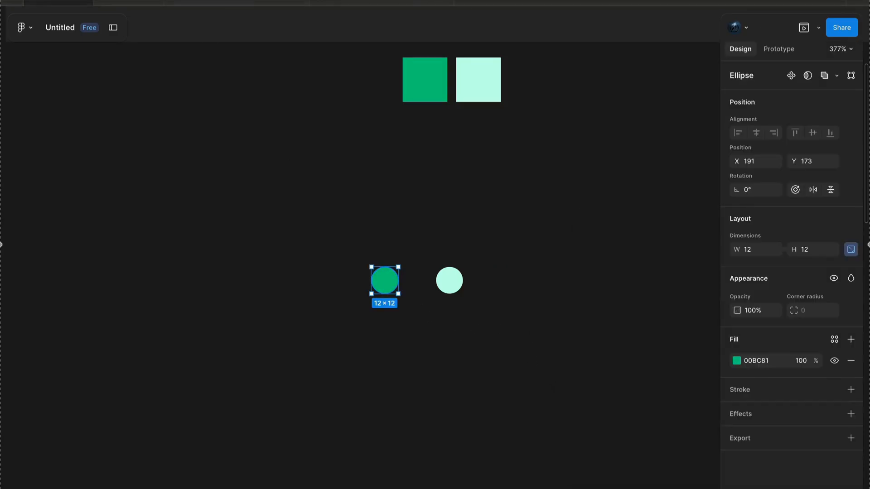
click(116, 28)
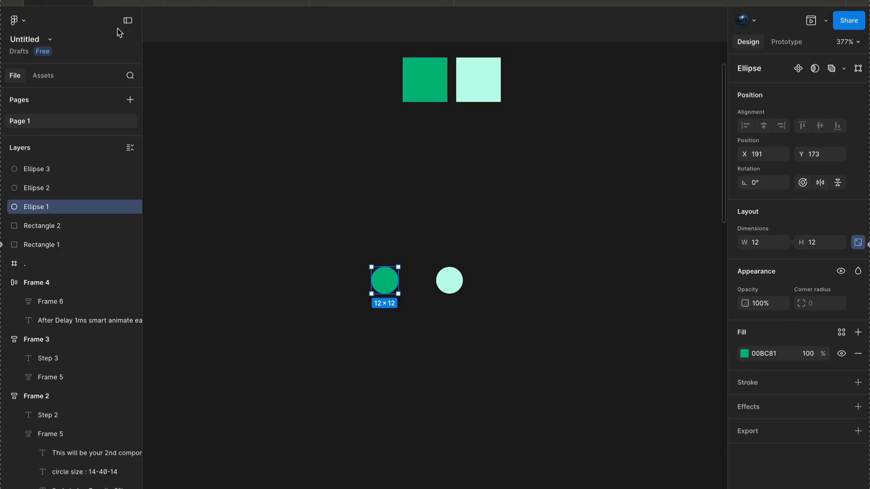
double_click(50, 208)
text(1)
click(450, 279)
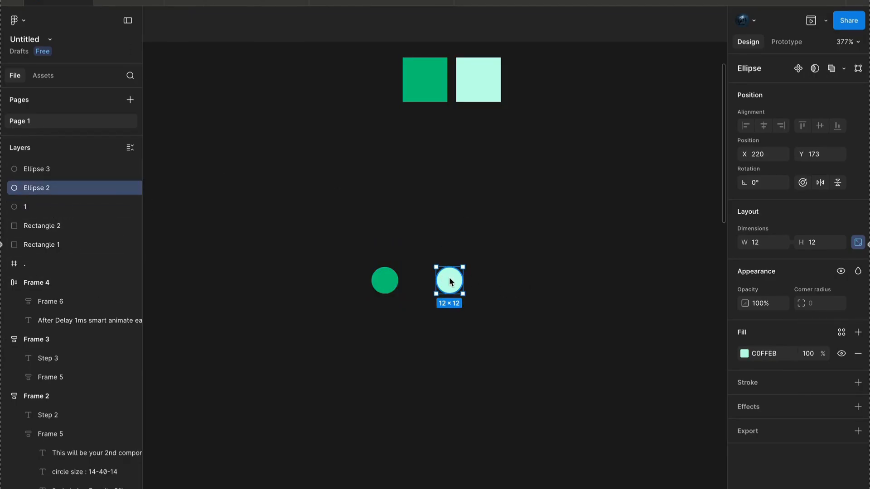
double_click(46, 190)
text(2)
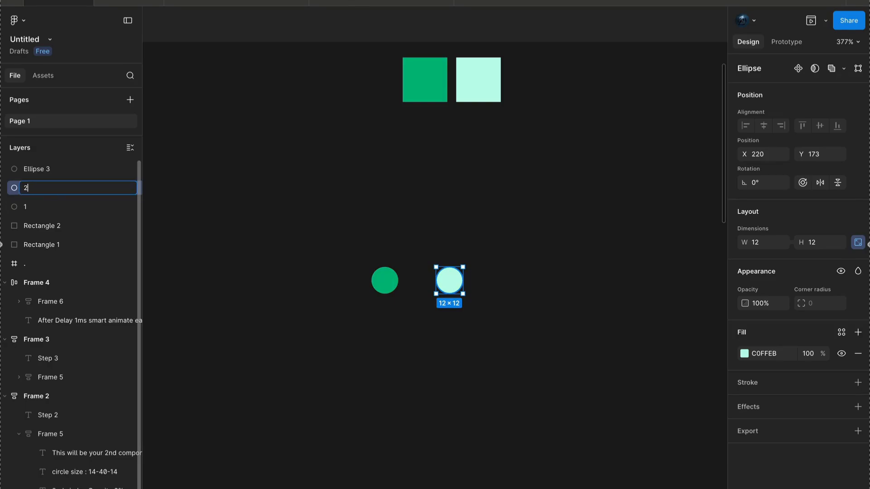
click(508, 283)
double_click(47, 168)
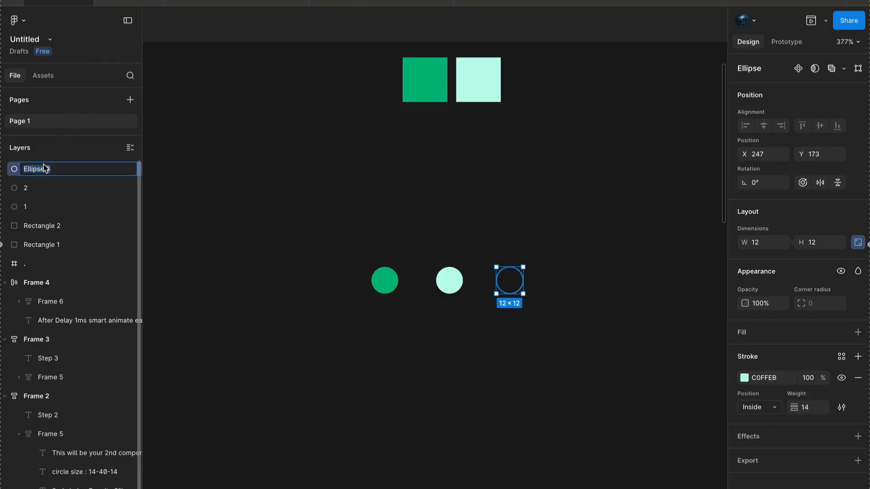
text(3)
click(335, 338)
- Duplicate the row of three circles and place the copy below the Step 2 frame
scroll(333, 334, down, 5)
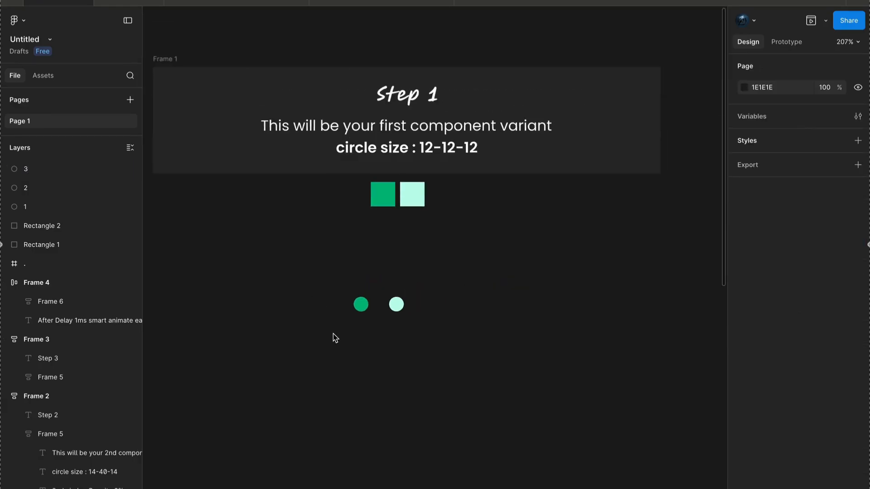
drag(290, 353, 544, 284)
scroll(378, 304, down, 3)
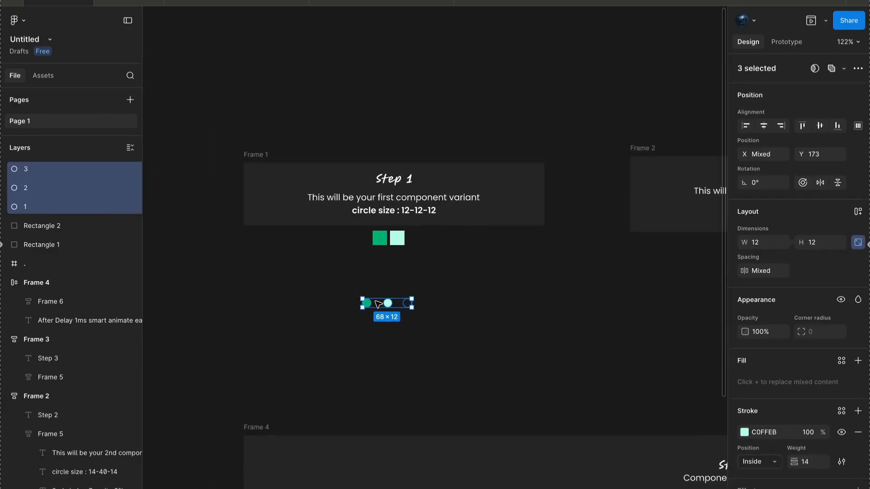
drag(378, 304, 529, 299)
scroll(529, 299, up, 3)
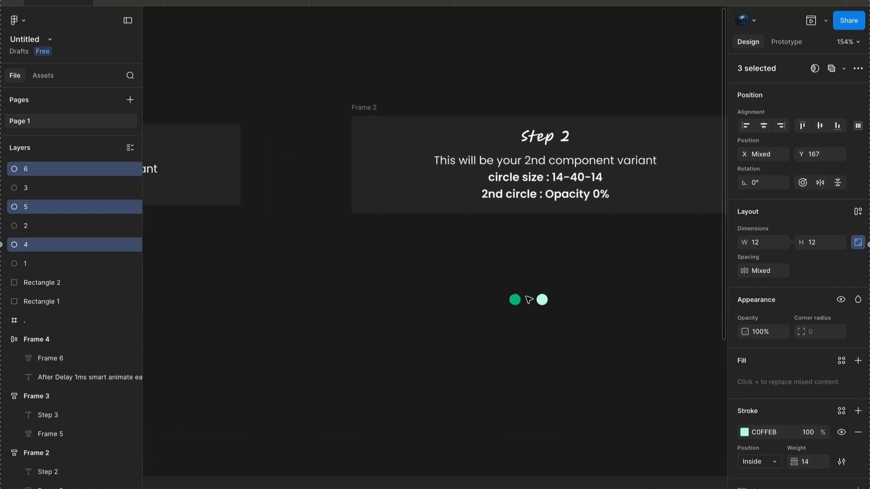
scroll(551, 331, down, 1)
scroll(552, 332, up, 3)
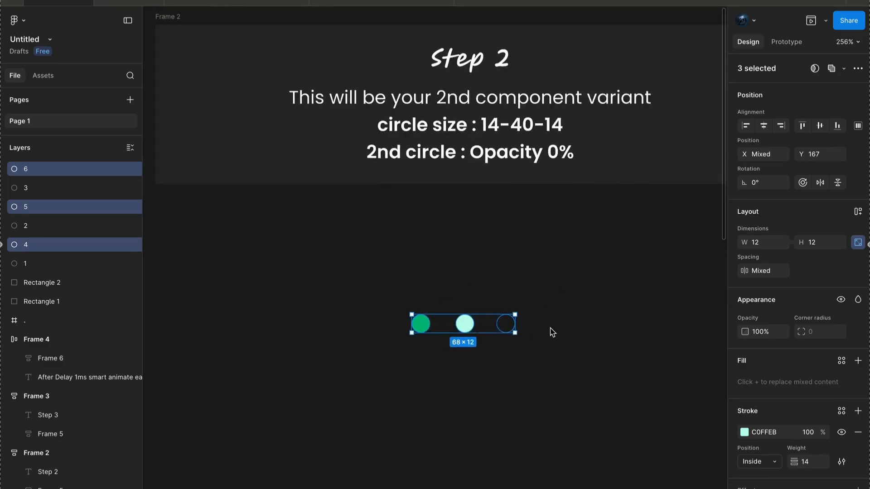
click(412, 356)
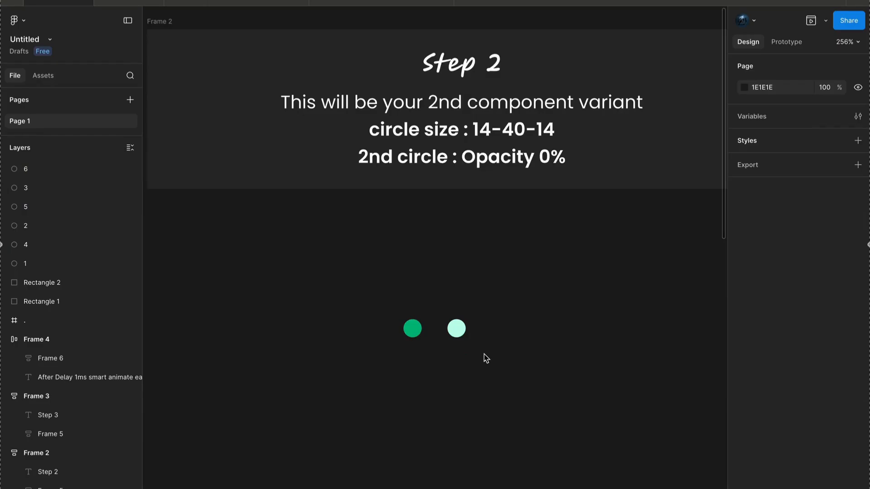
- Set the size of the first and third circles under Step 2 to 14 × 14
scroll(484, 354, up, 3)
click(474, 317)
scroll(475, 320, right, 3)
shift+click(495, 300)
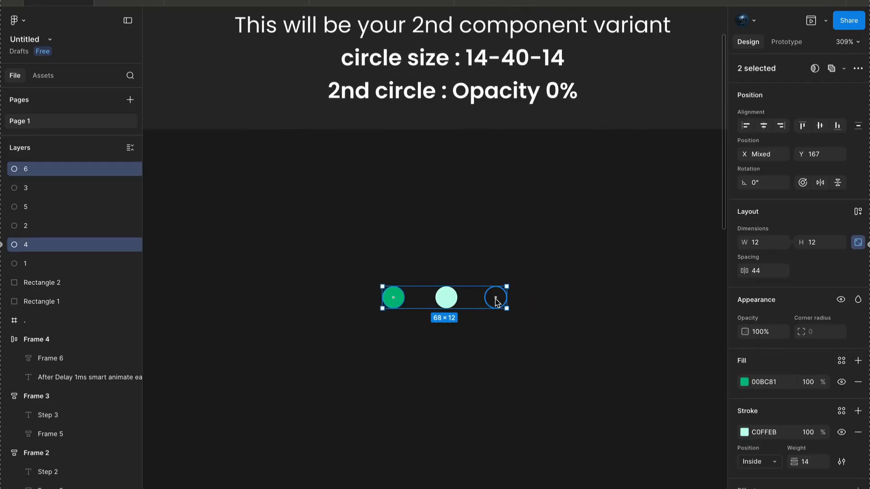
click(756, 245)
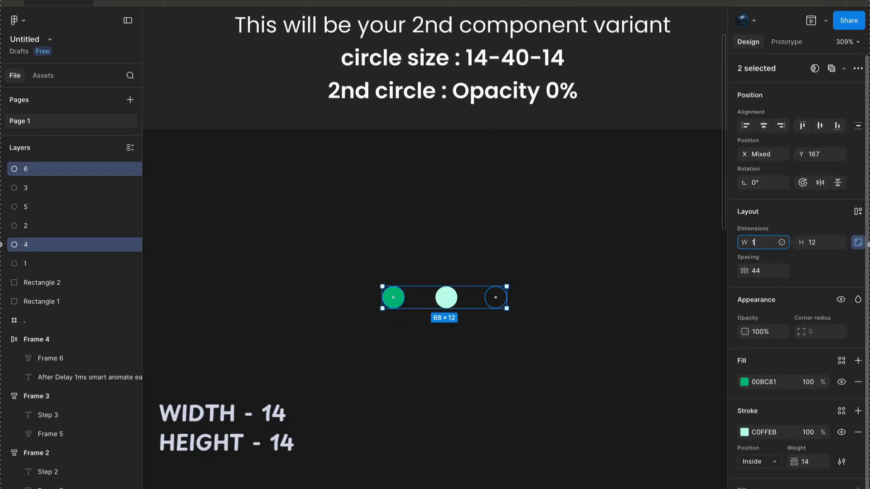
key(Return)
click(447, 347)
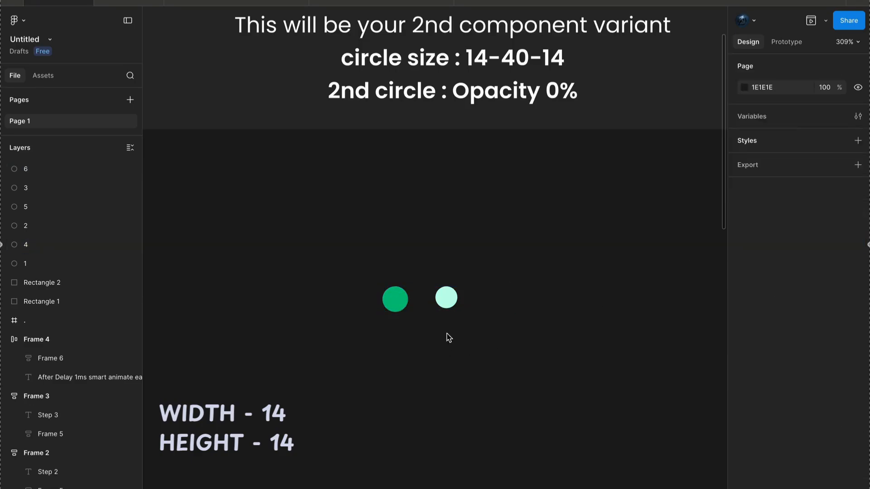
- Move the middle circle under Step 2 down out of the row and set its size to 40 × 40
click(448, 299)
drag(451, 303, 451, 346)
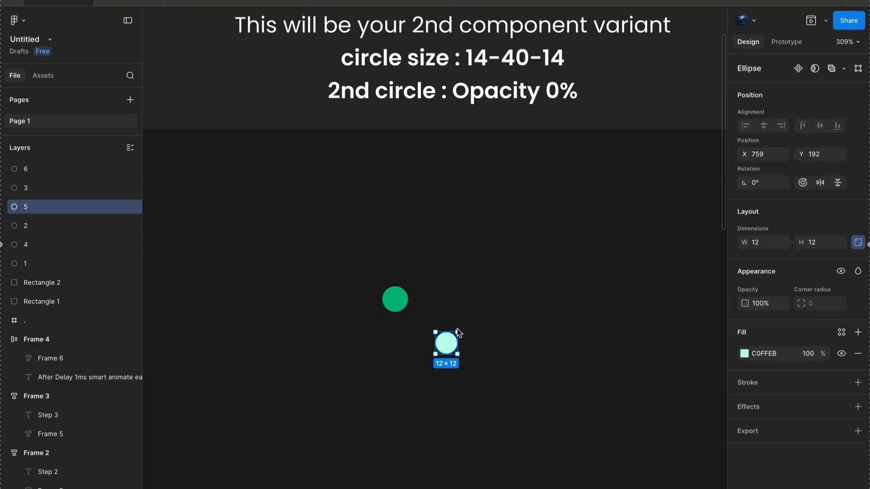
click(763, 244)
text(40)
key(Return)
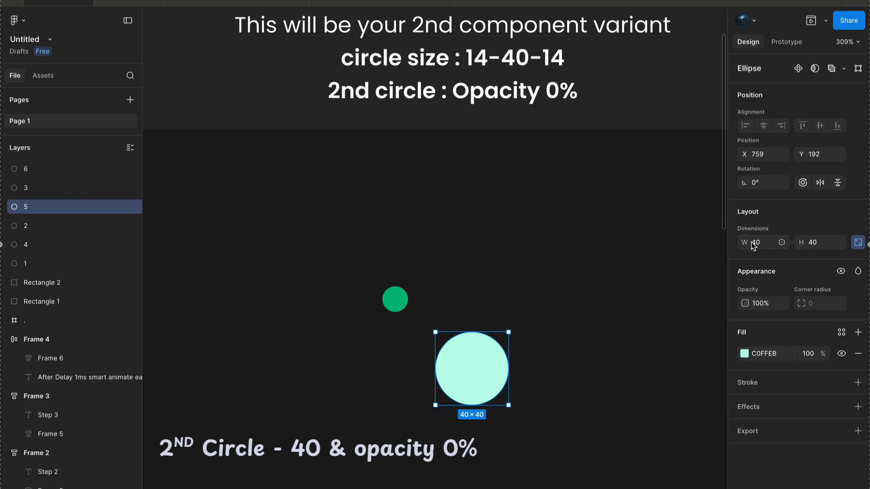
- Set the 40 × 40 circle's opacity to 0% and move it back between the two small circles
click(762, 304)
text(0)
key(Return)
drag(493, 382, 522, 305)
click(504, 303)
- Rename the layers of the three circles under Step 2 as 1, 2 and 3 to match the first row
click(397, 308)
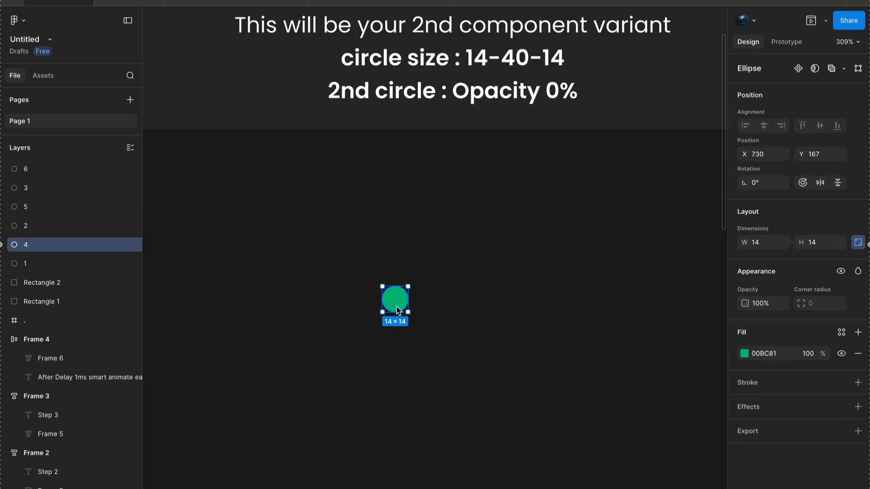
double_click(25, 245)
text(1)
click(451, 308)
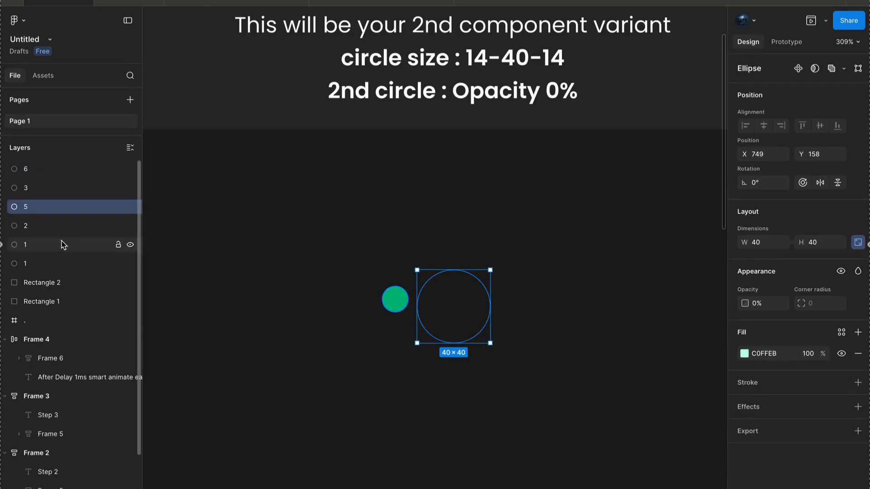
double_click(27, 208)
click(519, 298)
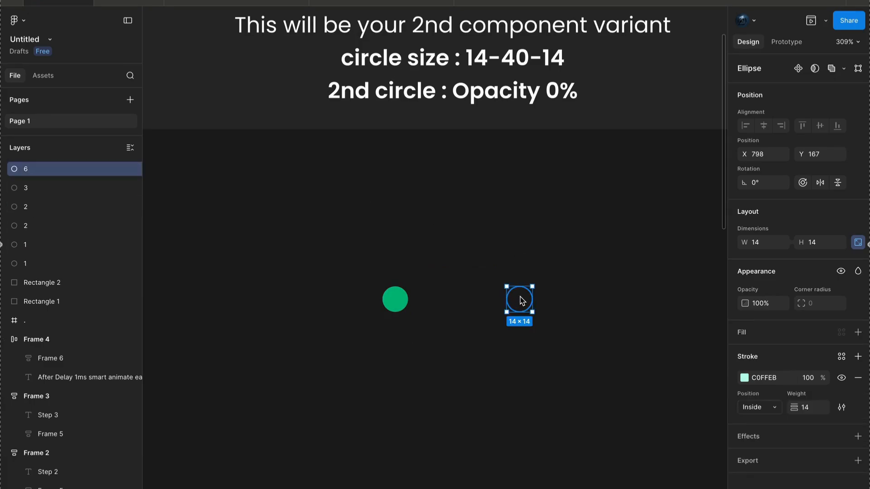
double_click(29, 168)
text(3)
click(362, 396)
- Duplicate the three Step 2 circles and place the copy below the Step 3 frame
scroll(362, 396, down, 5)
drag(327, 397, 577, 308)
scroll(406, 349, down, 3)
drag(407, 349, 520, 340)
scroll(520, 340, up, 5)
scroll(519, 359, up, 2)
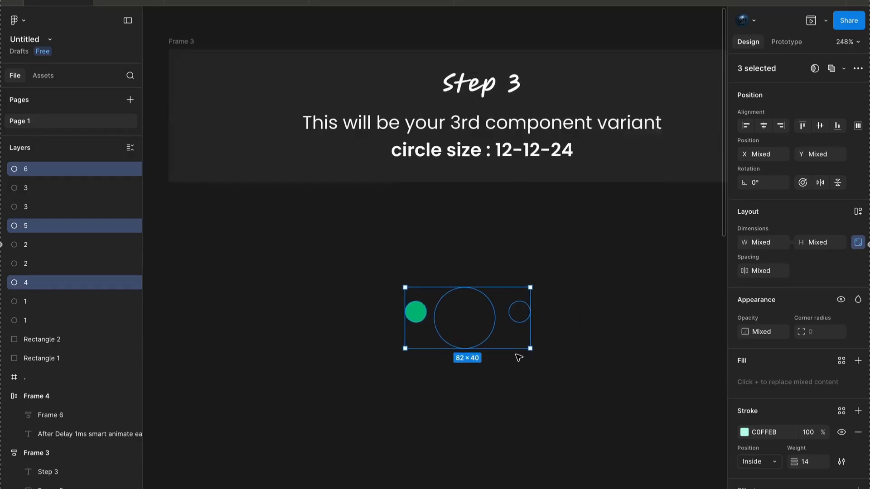
- Set the first two circles under Step 3 to 12 × 12 with their proportions kept
click(512, 379)
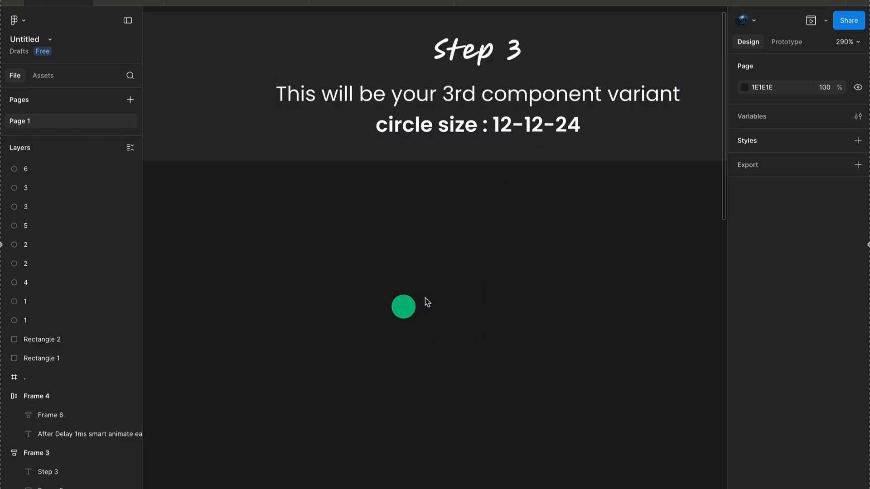
click(403, 306)
shift+click(464, 310)
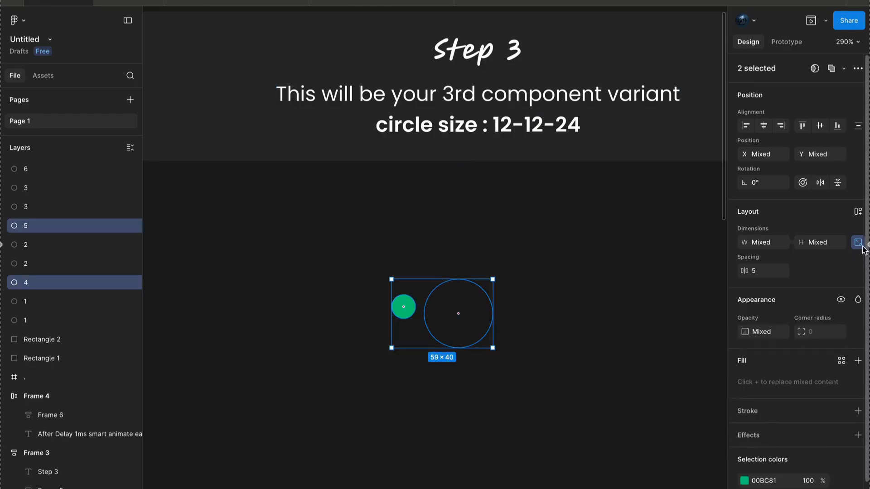
click(762, 242)
text(12)
key(Return)
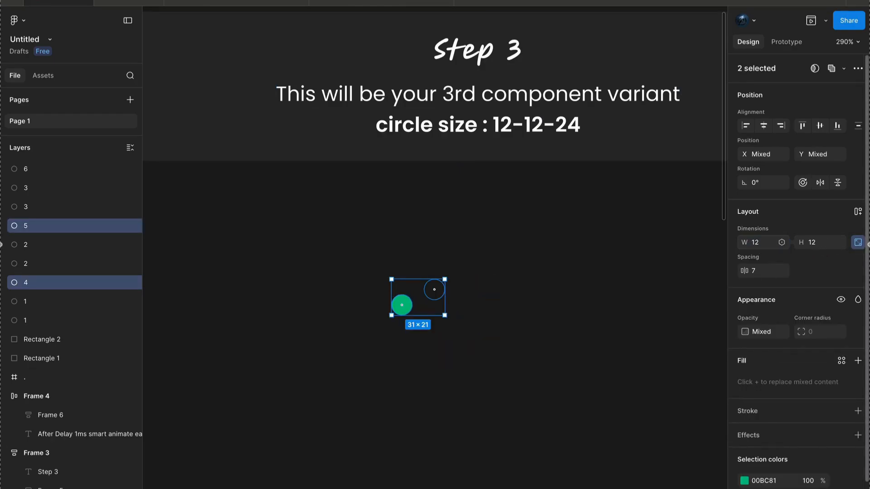
- Line up the second Step 3 circle with the green one and set its opacity to 100%
click(481, 395)
click(434, 298)
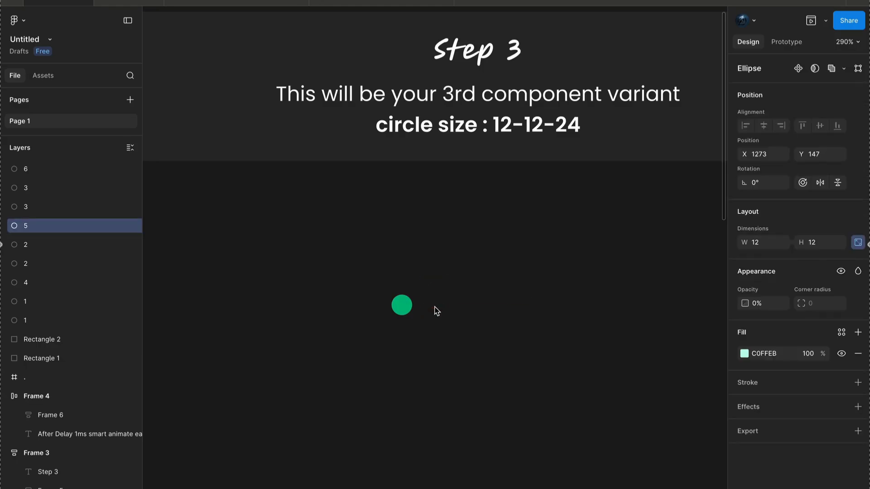
click(766, 311)
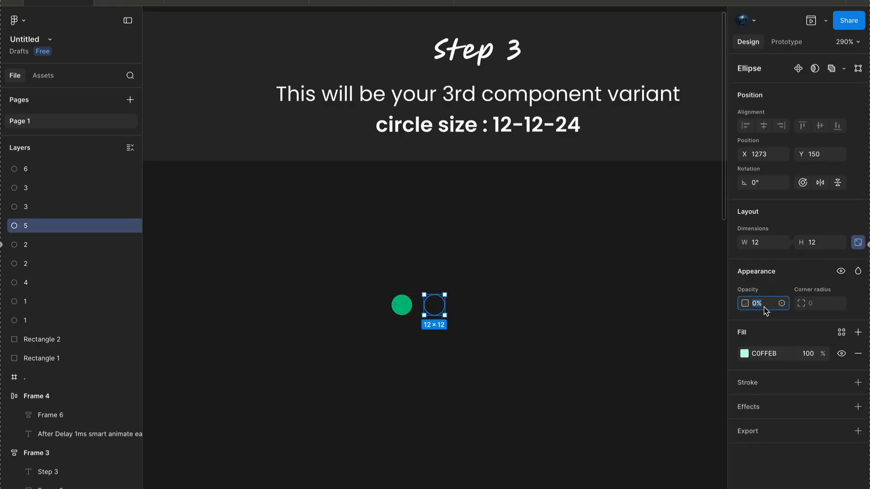
text(100)
key(Return)
click(546, 366)
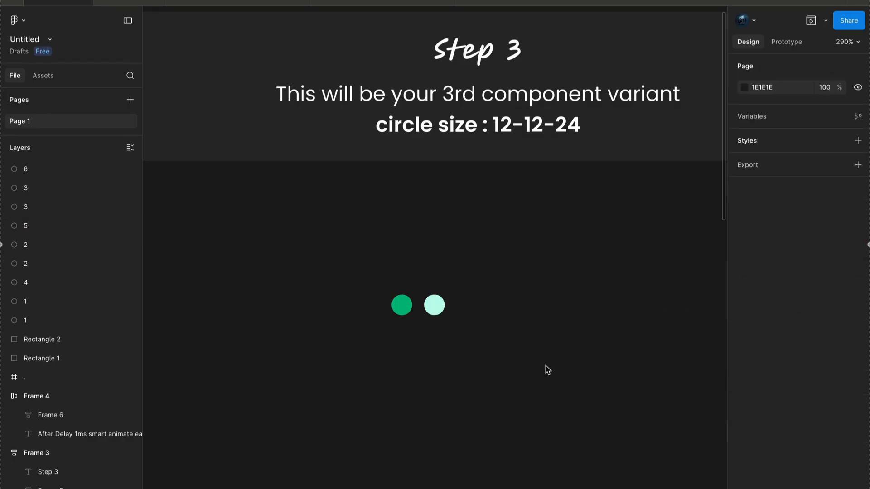
- Resize the third Step 3 circle to 24 × 24 and place it beside the second circle, vertically centered with the row
drag(452, 335, 568, 271)
click(766, 247)
text(24)
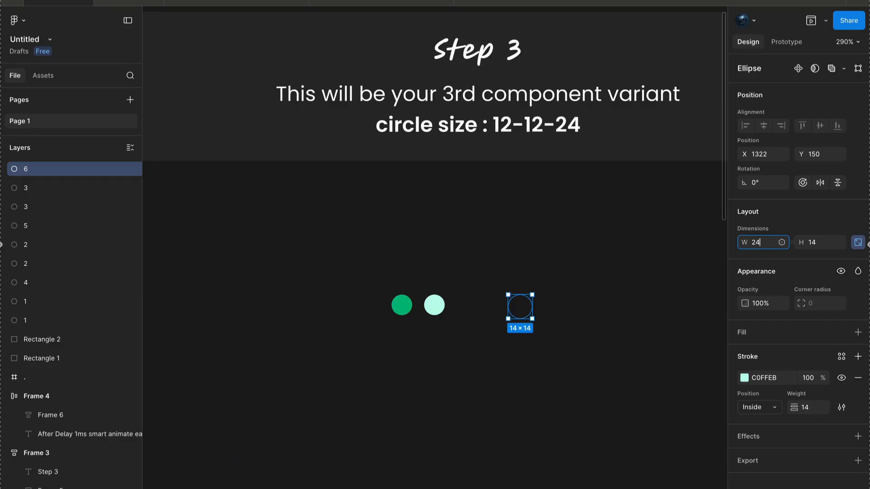
key(Return)
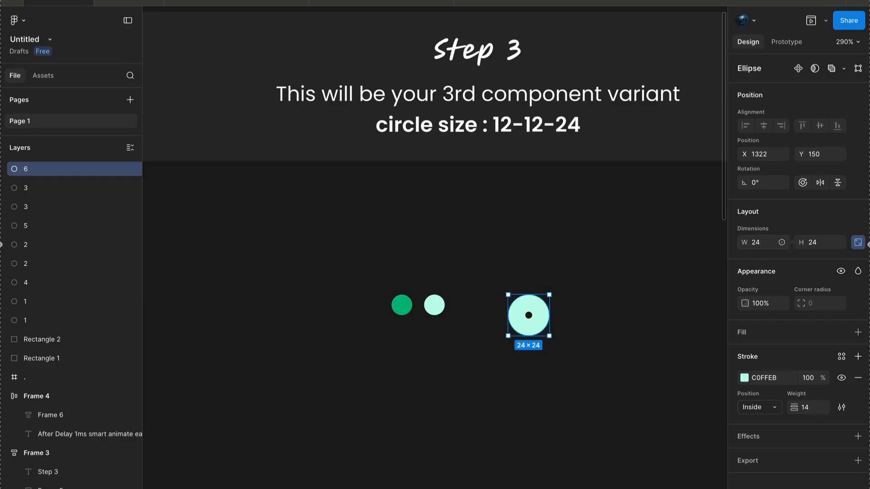
drag(518, 321, 471, 316)
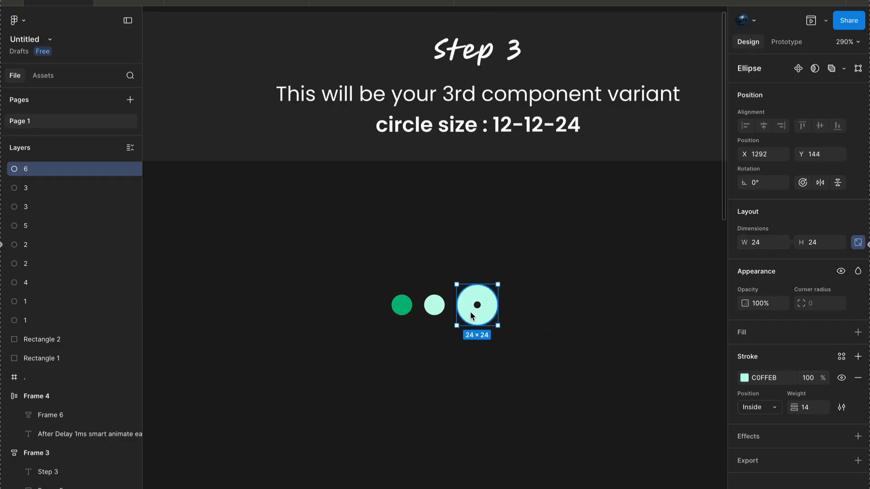
click(471, 357)
- Draw a frame of about 64 × 64 below the three circles under Step 1
scroll(473, 356, down, 5)
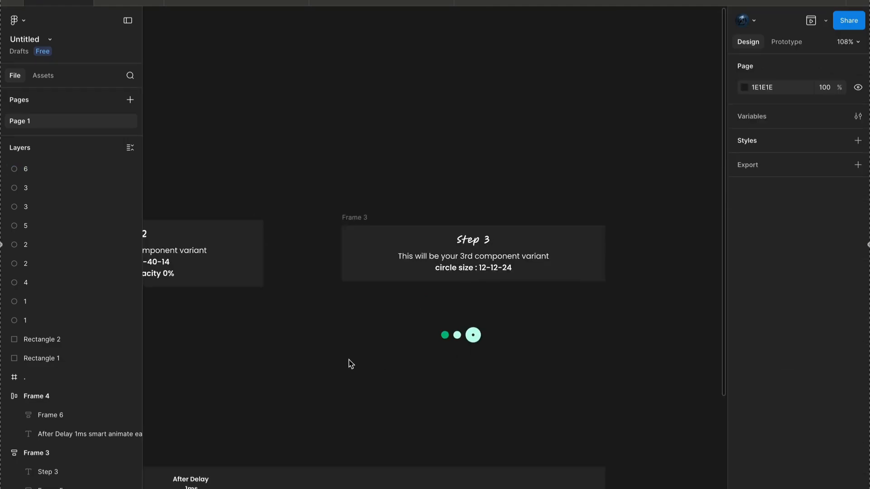
scroll(350, 364, down, 2)
scroll(348, 364, left, 4)
scroll(321, 363, left, 1)
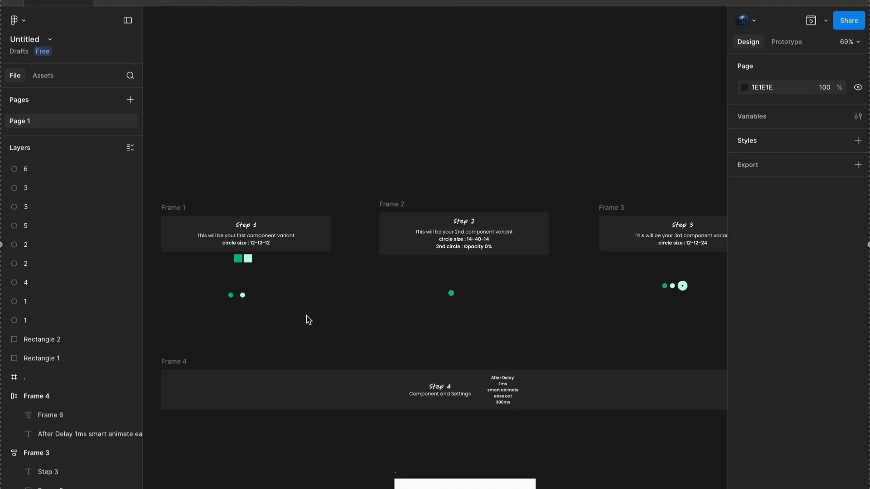
scroll(213, 301, up, 5)
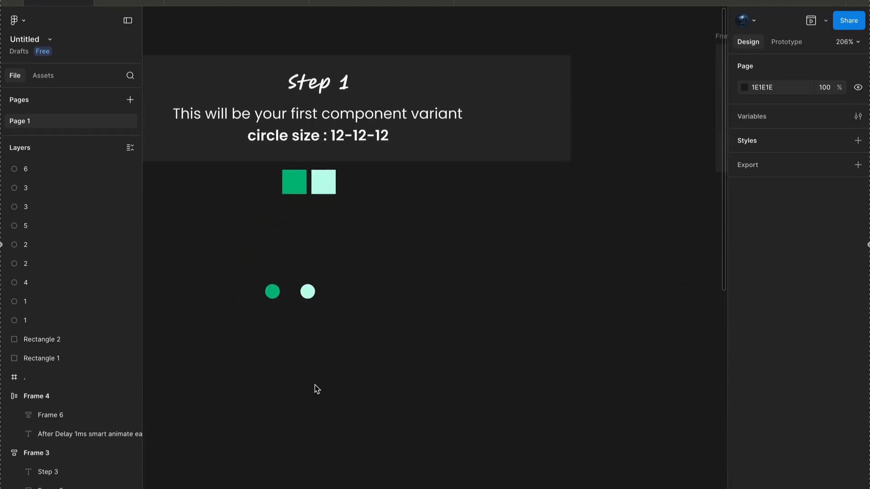
scroll(317, 390, up, 2)
scroll(317, 388, left, 2)
key(f)
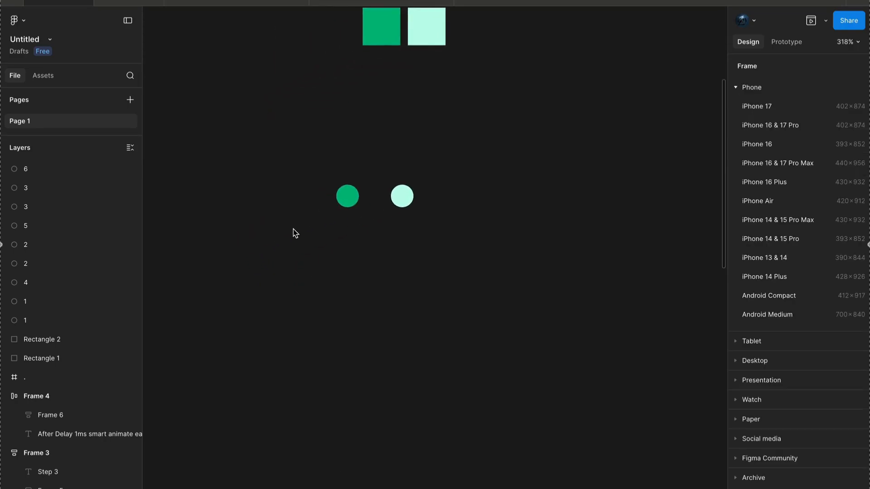
drag(295, 266, 392, 388)
- Stack the three Step 1 circles on top of each other and move them into the center of the new frame
click(360, 216)
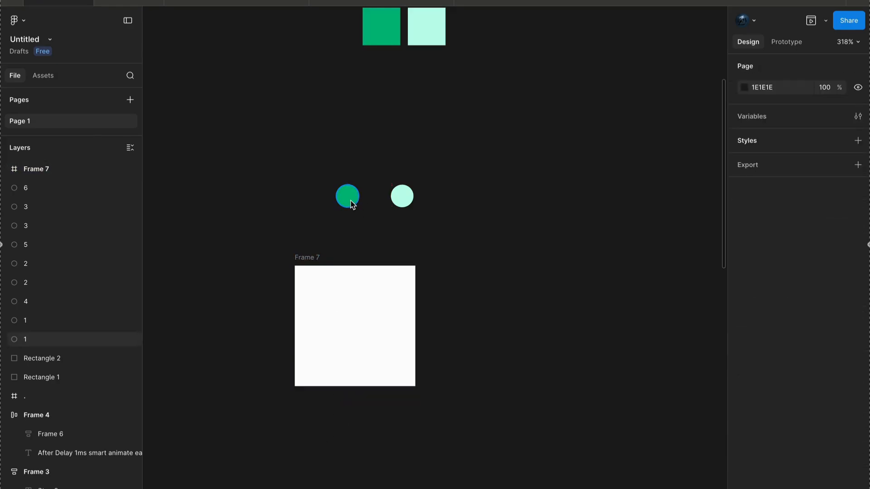
scroll(336, 213, up, 3)
drag(334, 215, 458, 214)
drag(406, 240, 585, 198)
click(497, 257)
scroll(497, 257, down, 5)
drag(496, 257, 630, 167)
drag(551, 225, 417, 392)
scroll(418, 393, down, 3)
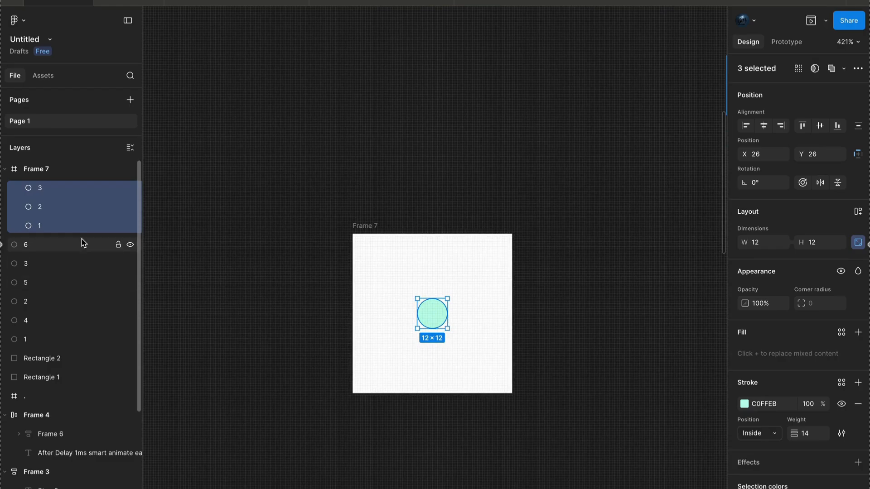
- Reorder the circle layers in Frame 7 to 1, 2, 3 from top to bottom
click(47, 231)
drag(46, 226, 44, 190)
drag(49, 228, 51, 202)
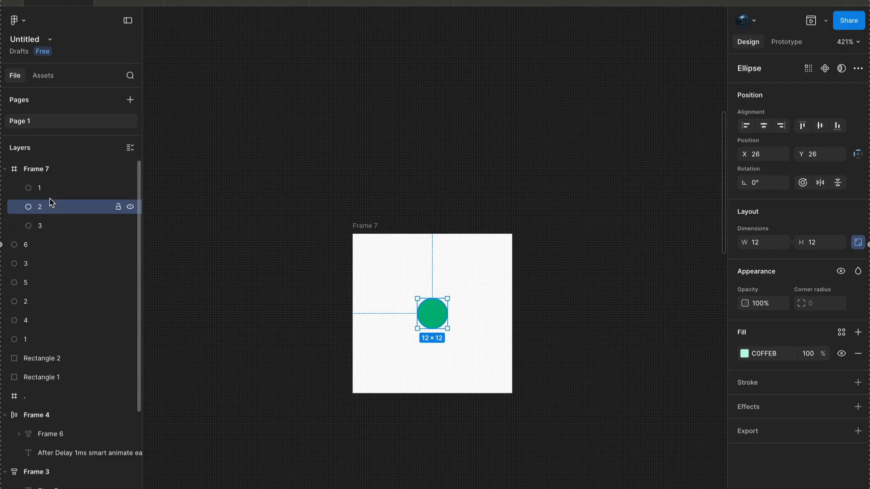
click(278, 201)
- Duplicate Frame 7 to below the Step 2 circles and clear the circles out of the copy
scroll(278, 201, down, 6)
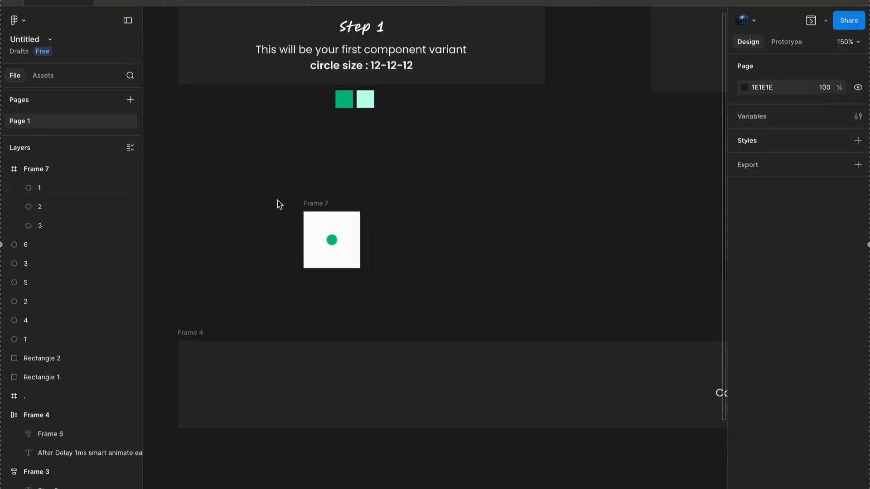
scroll(348, 210, down, 3)
scroll(242, 218, up, 2)
click(221, 187)
drag(222, 187, 509, 188)
scroll(509, 189, up, 5)
scroll(509, 189, right, 3)
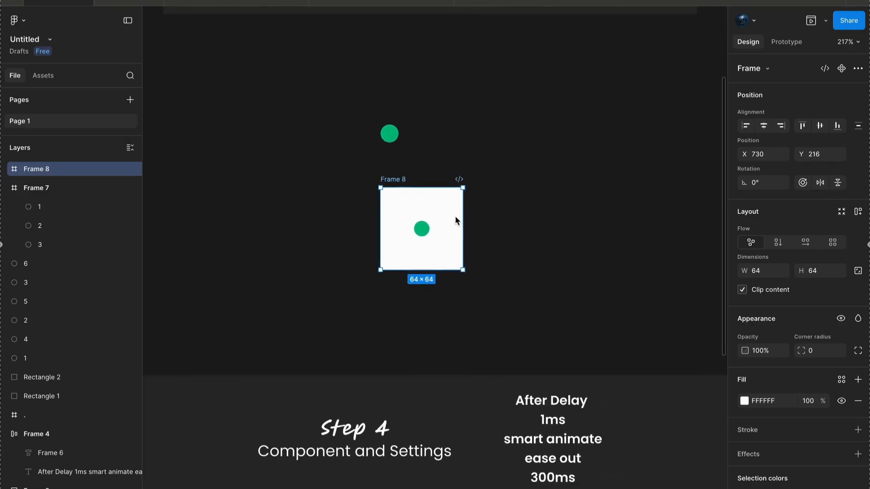
scroll(451, 220, up, 3)
drag(366, 279, 388, 259)
- Stack the two small Step 2 circles over the 40 × 40 circle and move all three into Frame 8
drag(330, 189, 410, 193)
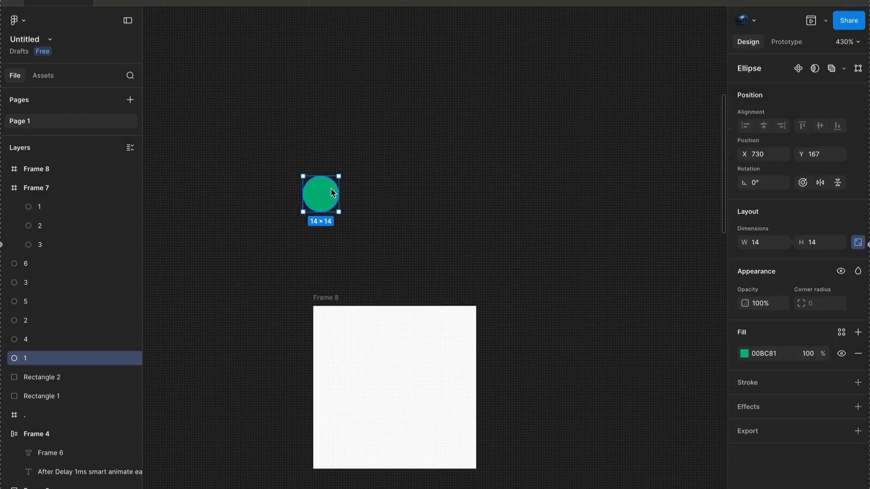
click(491, 192)
drag(491, 192, 401, 196)
drag(324, 264, 526, 138)
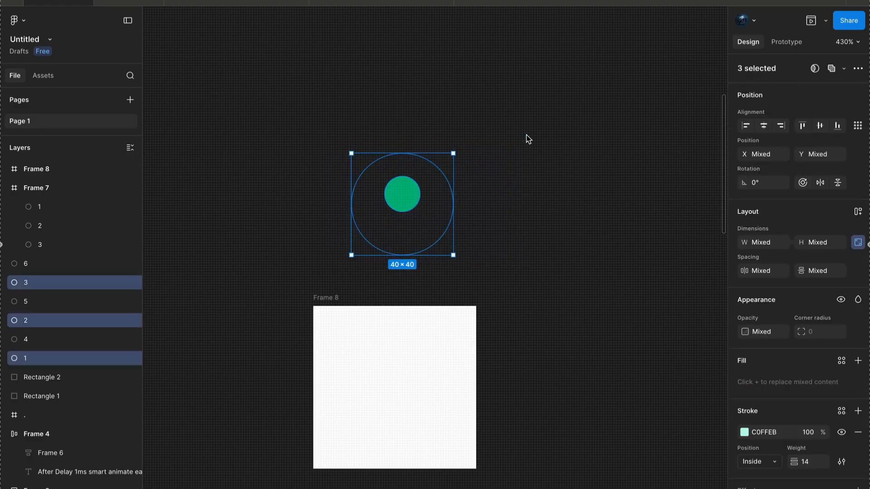
drag(395, 212, 385, 333)
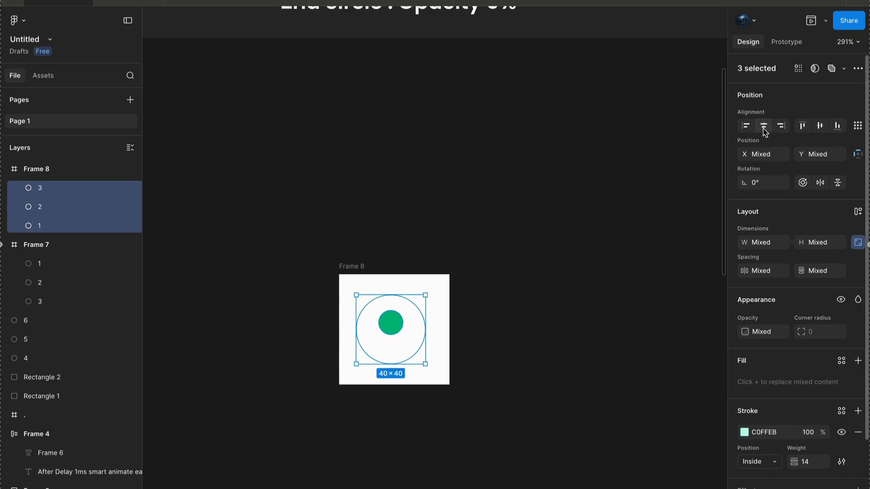
- Align the vertical centers of the three circles in Frame 8 and center the stack in the frame
click(823, 129)
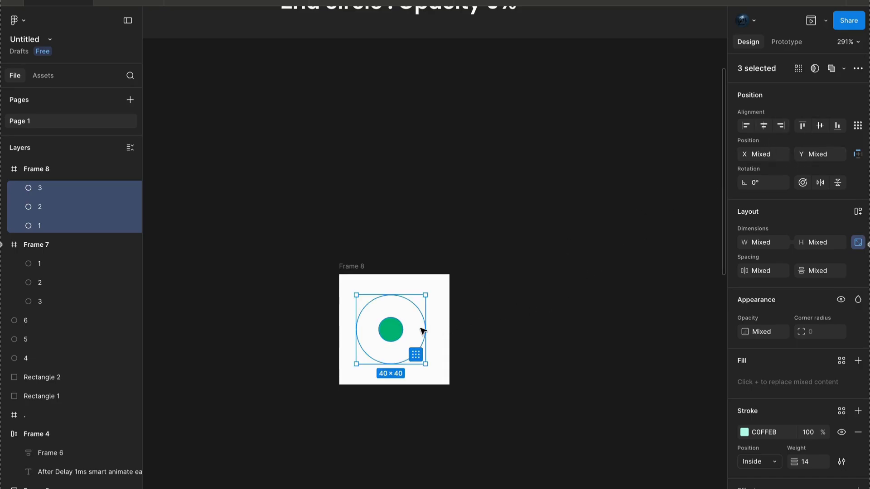
drag(397, 337, 400, 337)
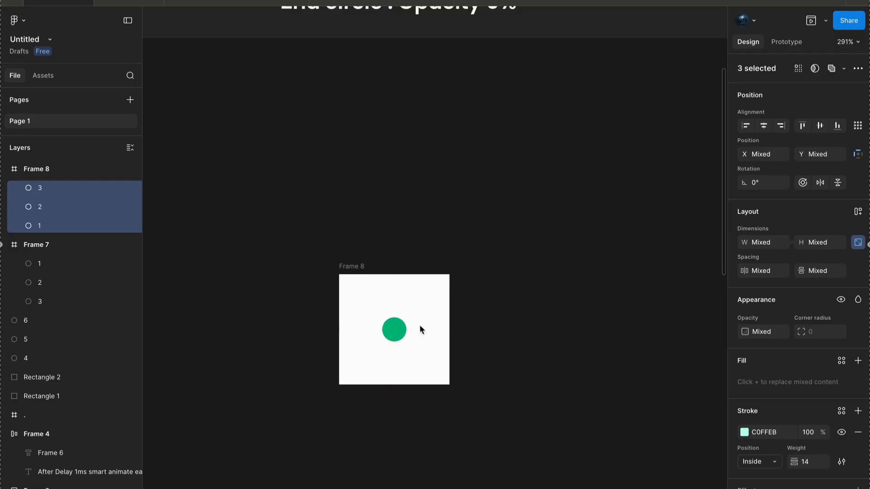
click(471, 246)
- Duplicate Frame 8 to below the Step 3 circles
scroll(471, 246, down, 5)
click(444, 248)
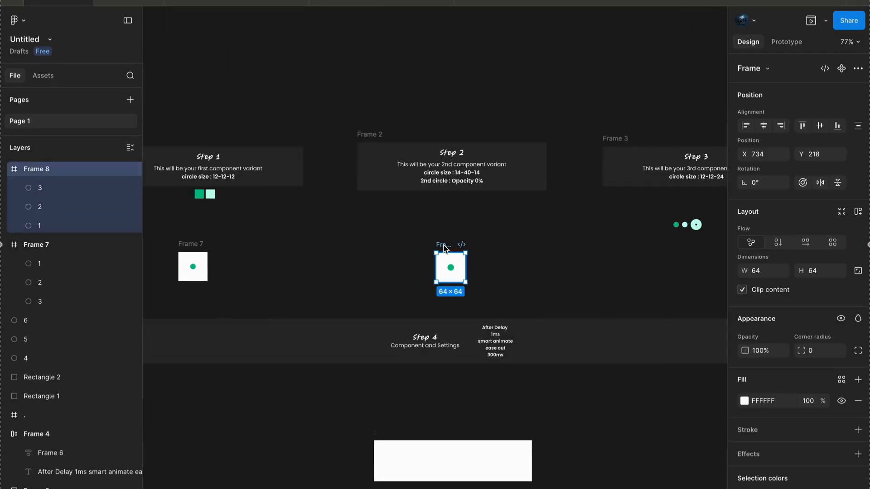
drag(445, 246, 569, 247)
scroll(570, 248, up, 5)
- Stack the three Step 3 circles concentrically and center them in Frame 9 in place of its copied circles
drag(517, 159, 557, 156)
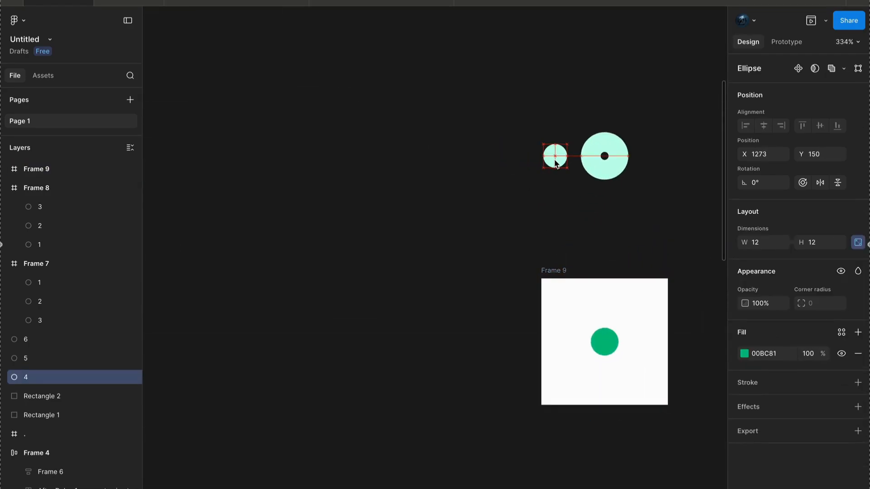
click(539, 190)
drag(540, 190, 605, 155)
click(580, 215)
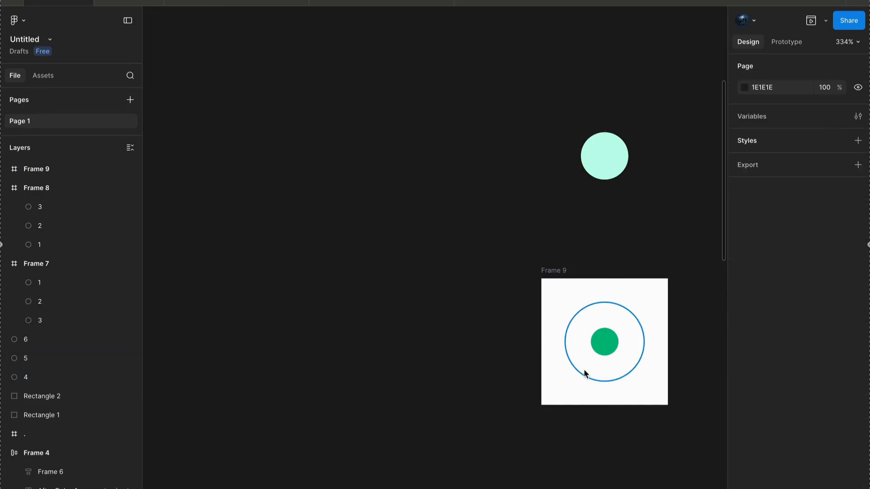
drag(544, 204, 603, 341)
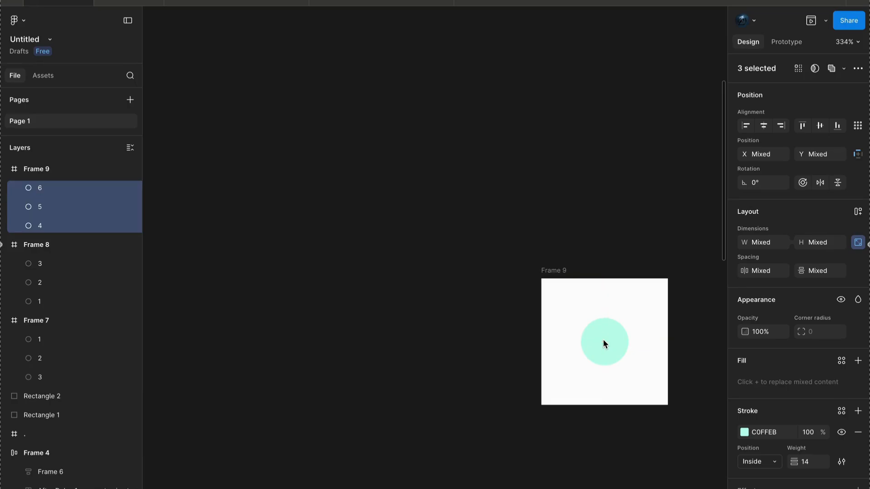
- Rename the circle layers 4, 5 and 6 in Frame 9 as 1, 2 and 3
click(45, 226)
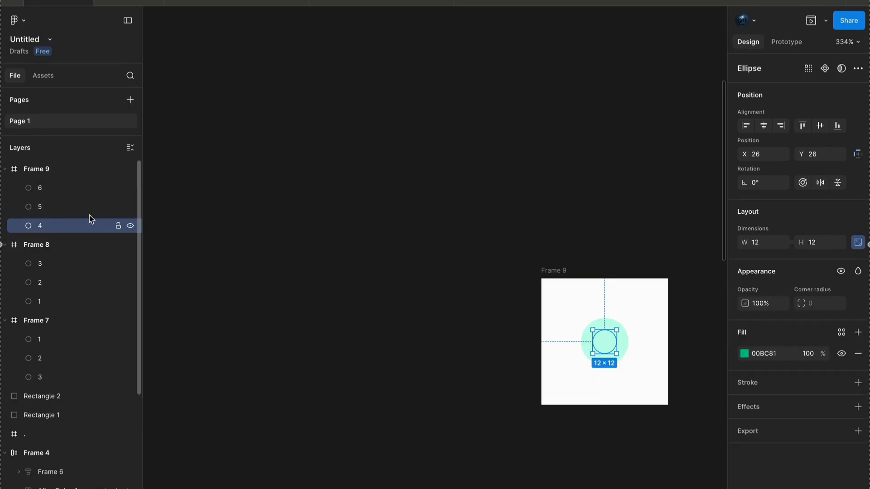
double_click(42, 227)
text(1)
key(Return)
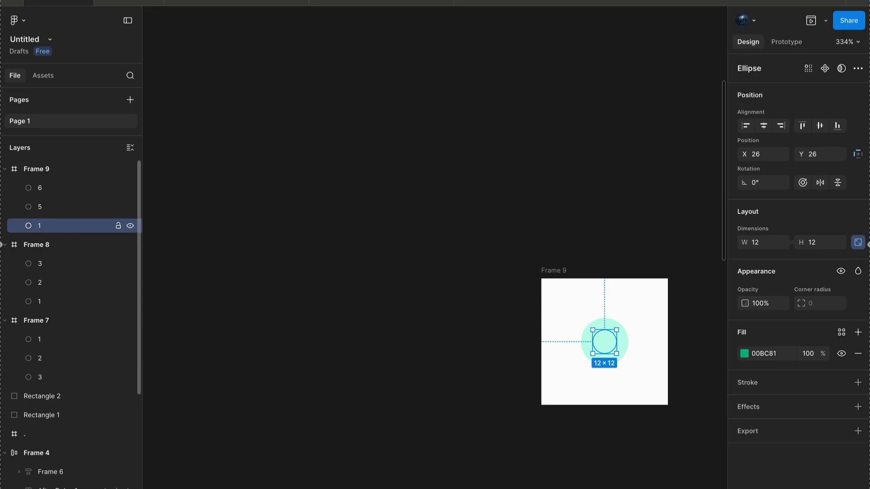
click(41, 207)
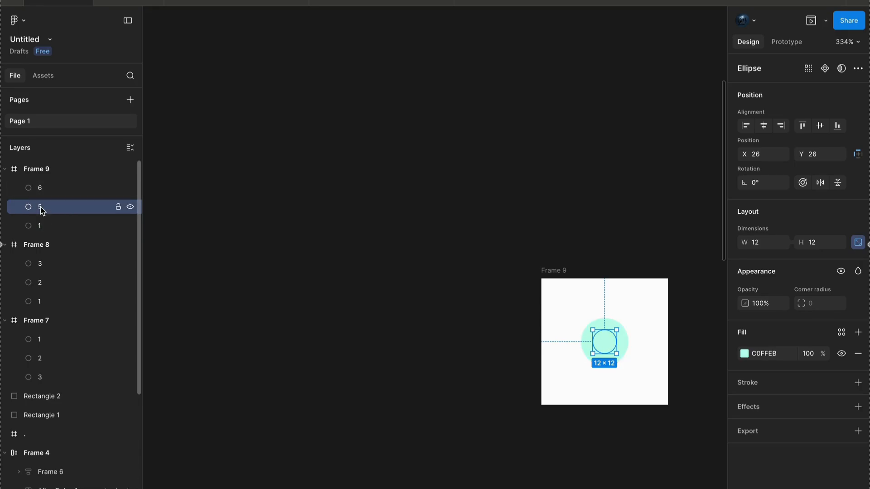
double_click(41, 208)
text(2)
key(Return)
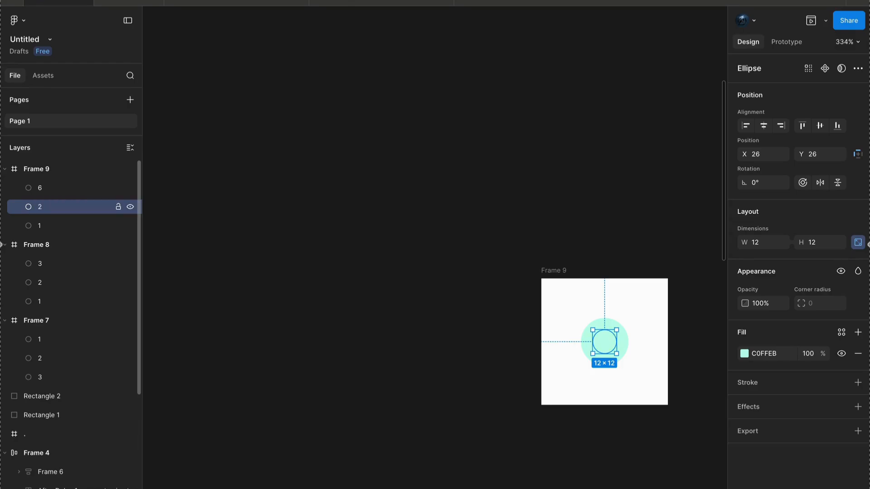
click(42, 189)
double_click(43, 191)
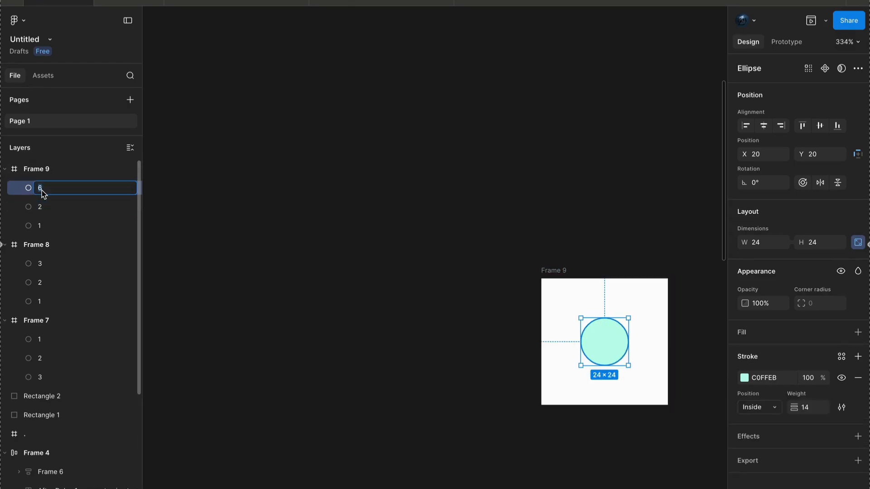
key(Return)
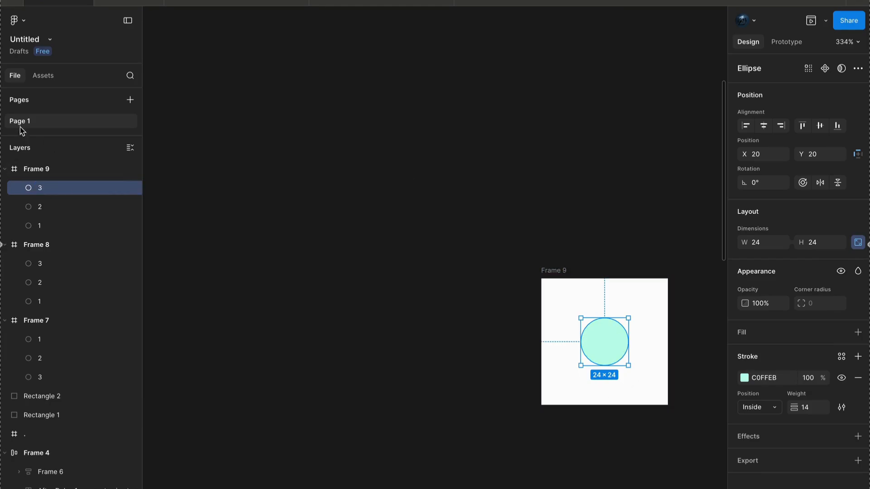
- Reorder the circle layers in Frame 9 to 1, 2, 3 from top to bottom
drag(50, 225, 49, 185)
drag(53, 227, 53, 205)
- Reorder the circle layers in Frame 8 to 1, 2, 3 from top to bottom
scroll(280, 272, down, 5)
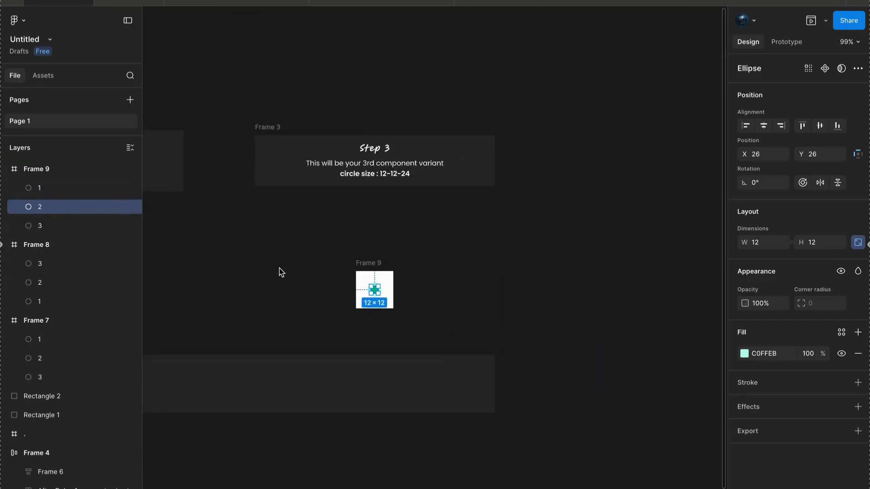
scroll(280, 272, left, 6)
click(334, 244)
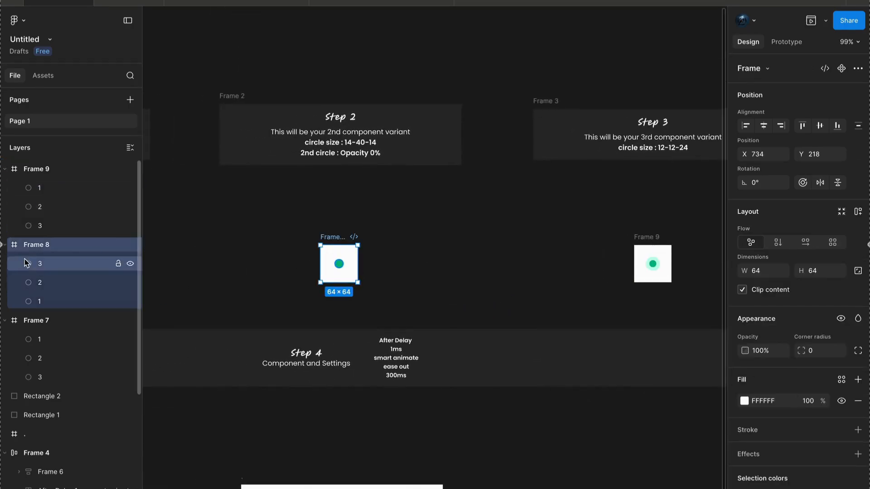
click(45, 301)
drag(45, 301, 46, 264)
click(47, 302)
drag(48, 301, 42, 280)
click(239, 278)
key(shift+1)
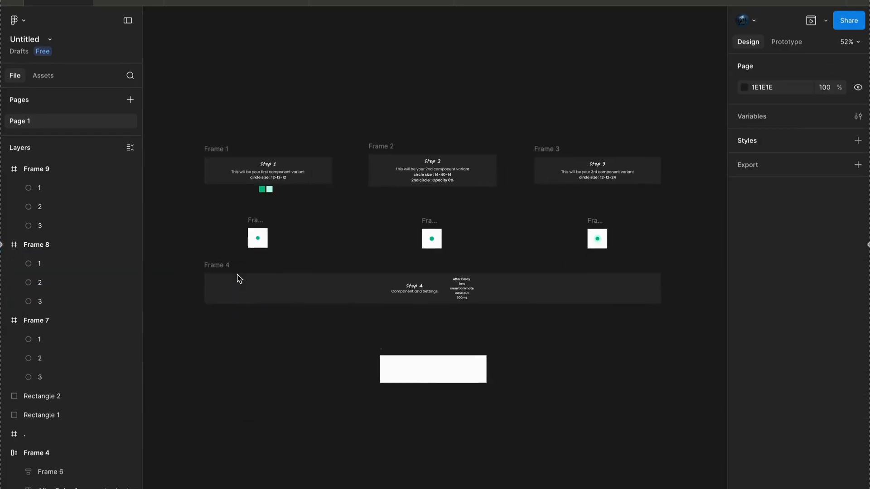
- Move Frames 7, 8 and 9 below the Step 4 banner and lower the blank white frame to Y 676 to make room
drag(216, 264, 641, 219)
drag(432, 239, 434, 340)
scroll(434, 340, up, 6)
drag(422, 456, 423, 488)
scroll(366, 404, down, 3)
scroll(367, 405, left, 4)
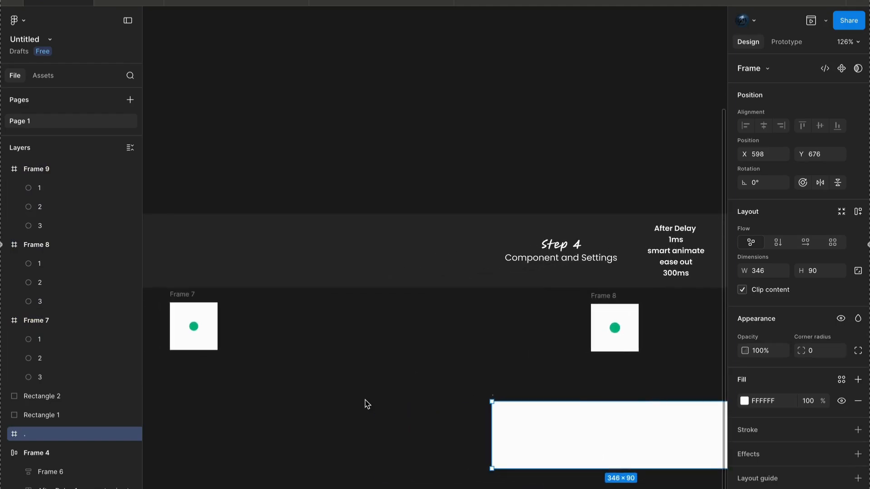
- Bring Frame 7 to X 636 and Frame 9 to X 826 on either side of Frame 8, forming an evenly spaced row at Y 545
drag(181, 295, 530, 295)
scroll(530, 294, right, 5)
scroll(530, 294, down, 3)
scroll(531, 294, right, 2)
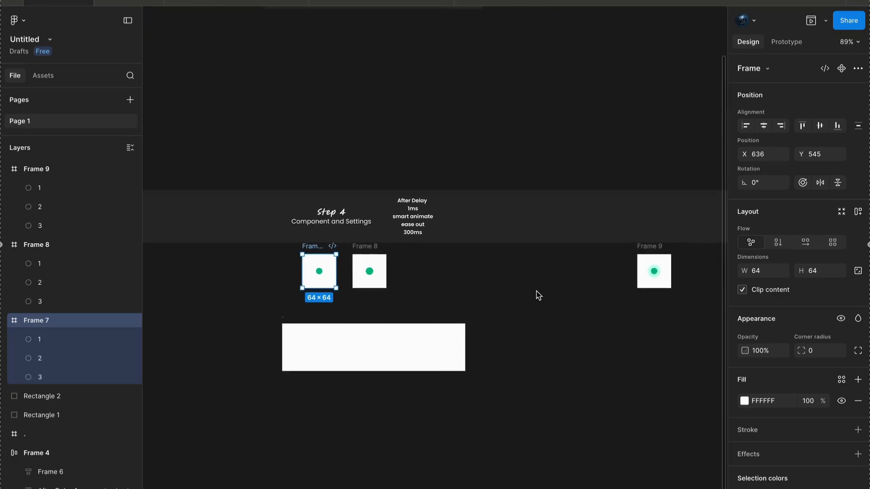
drag(649, 248, 414, 250)
scroll(315, 319, up, 5)
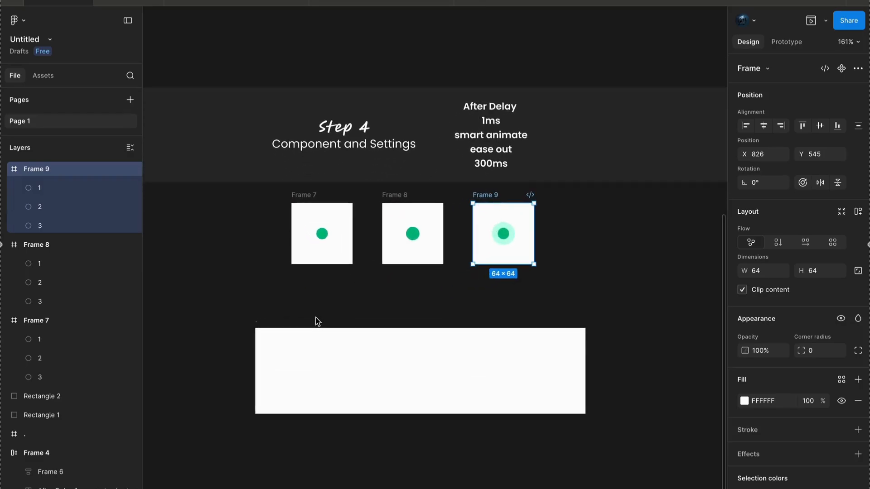
- Shift the row of Frames 7, 8 and 9 straight down to Y 568
drag(281, 304, 548, 196)
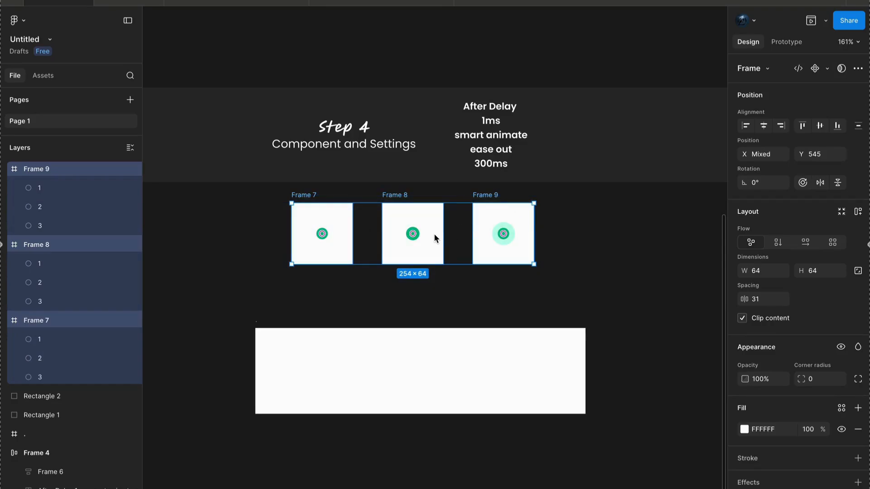
drag(435, 230, 434, 250)
click(567, 199)
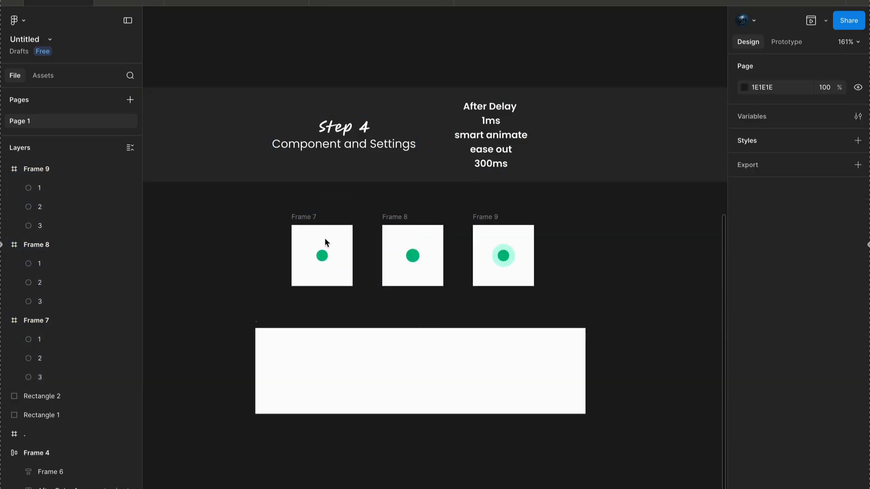
- Combine Frames 7, 8 and 9 into a component set
drag(268, 209, 570, 325)
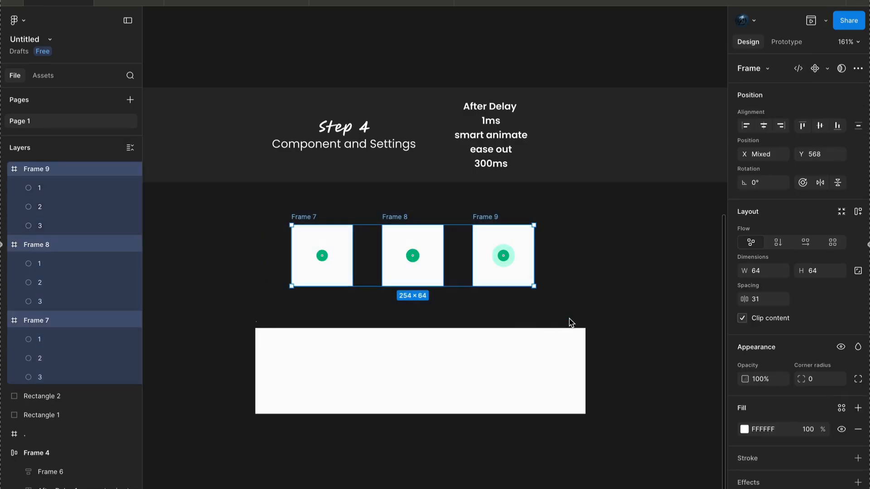
click(828, 69)
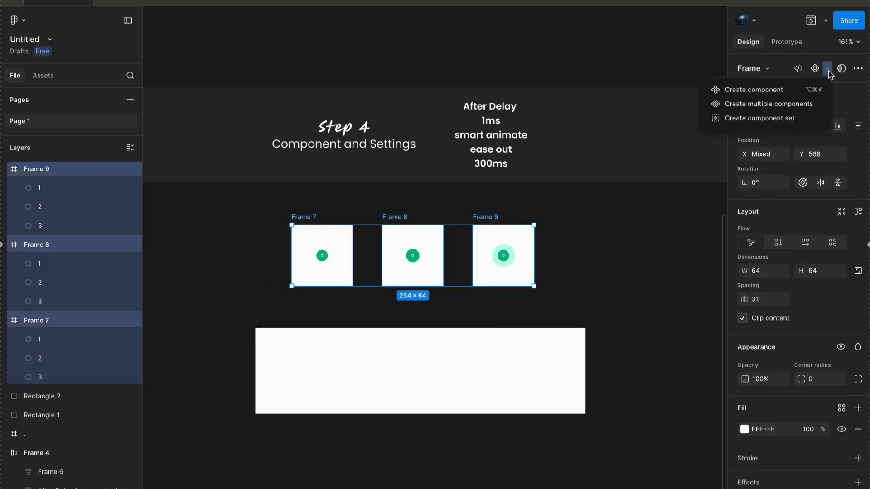
click(781, 125)
- Connect the Frame 7 variant to the Frame 8 variant with a prototype interaction
click(340, 258)
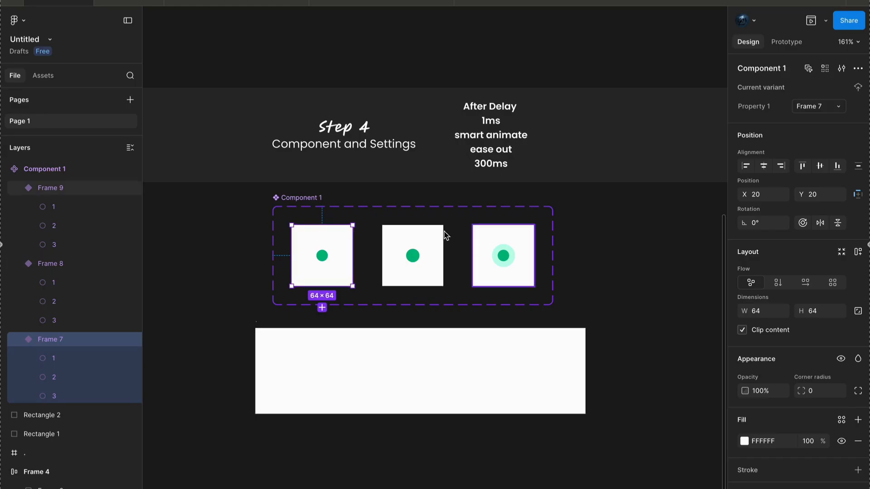
scroll(353, 242, up, 5)
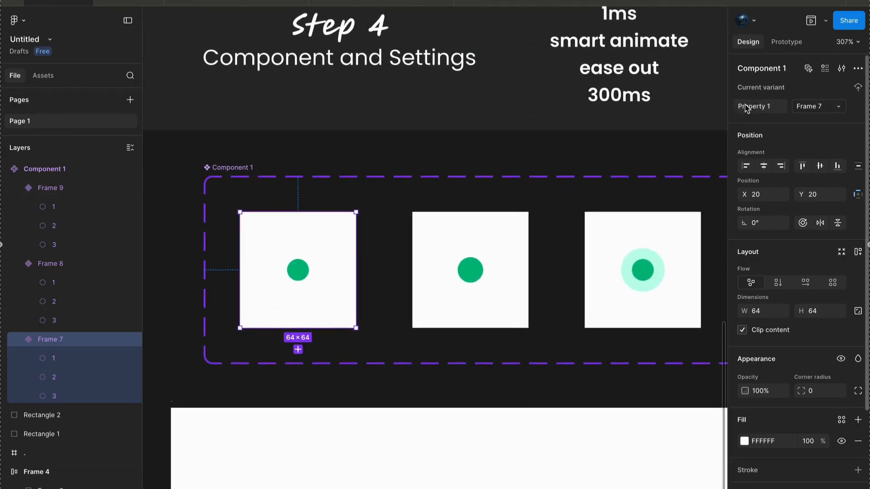
click(787, 41)
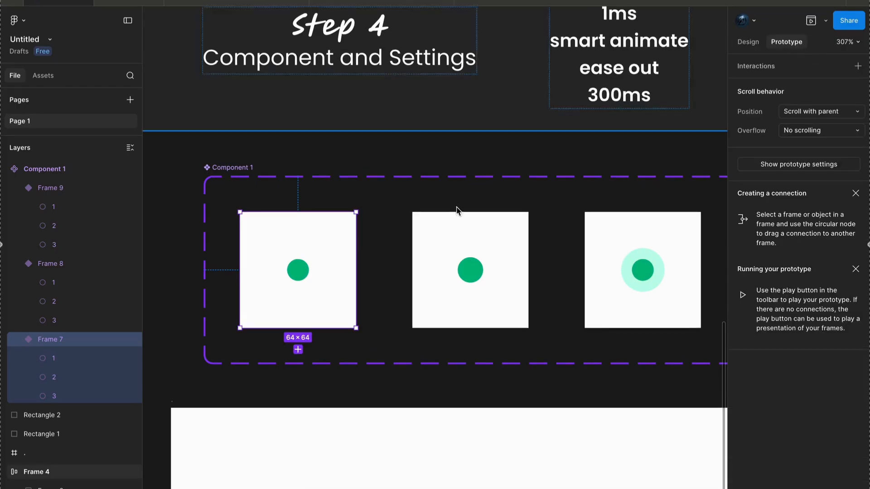
scroll(346, 289, up, 3)
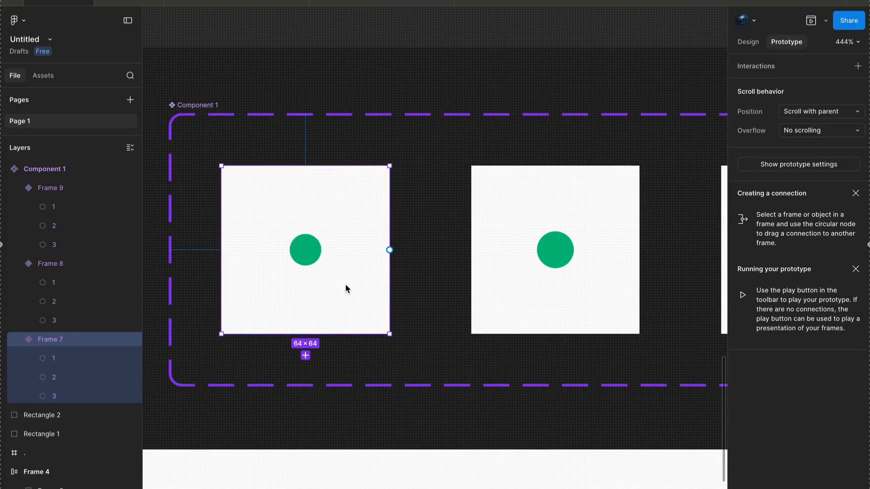
scroll(329, 267, down, 2)
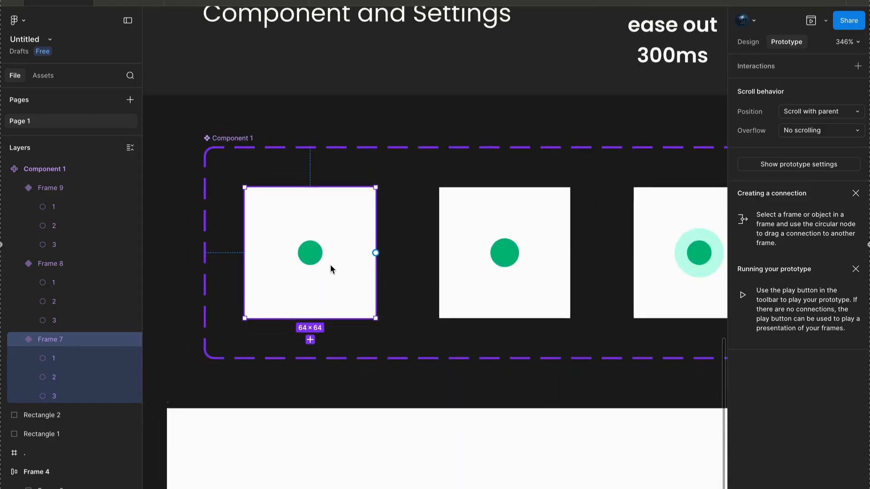
drag(376, 252, 466, 254)
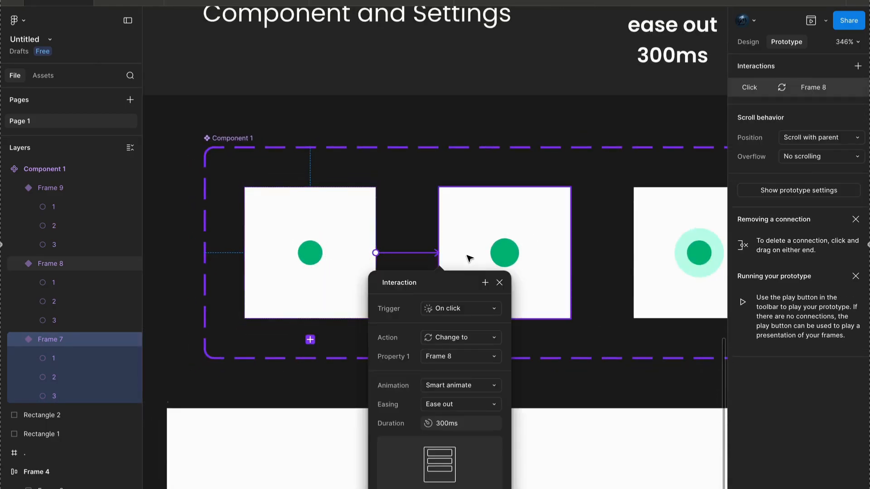
- Set the Frame 7 to Frame 8 interaction's trigger to After delay with a 1 ms delay
scroll(463, 256, down, 3)
scroll(463, 256, down, 1)
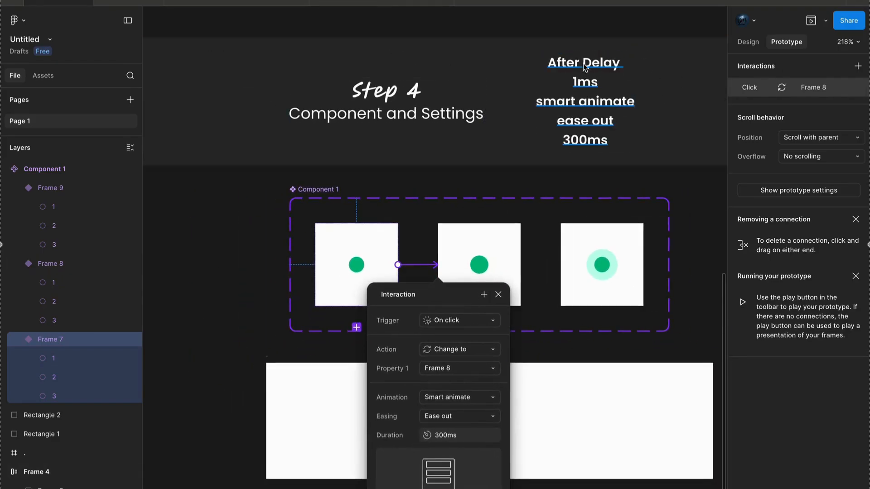
click(467, 320)
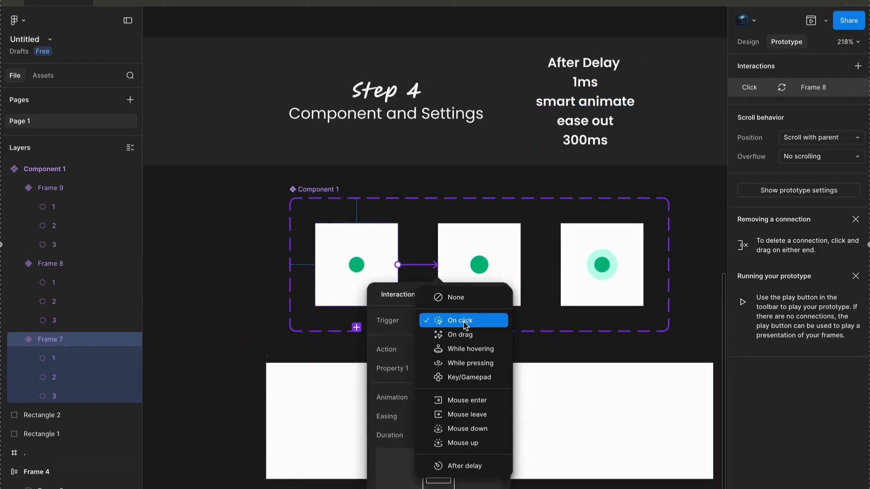
click(469, 470)
click(458, 341)
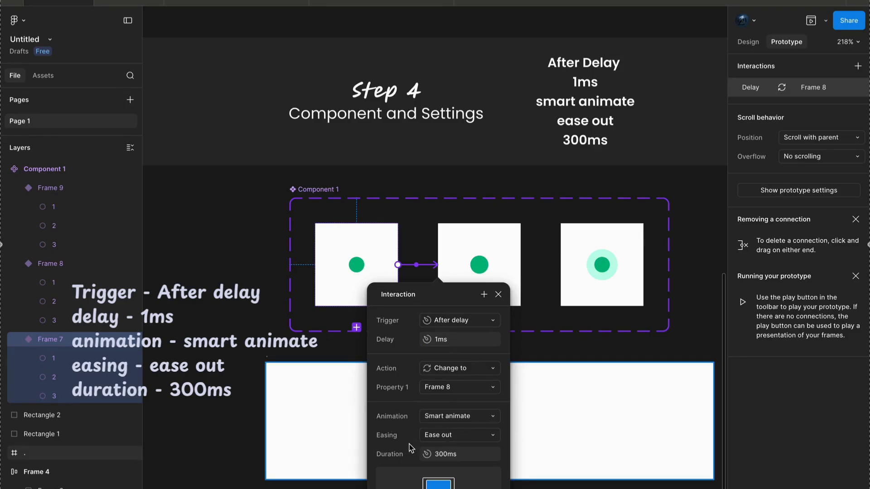
click(561, 425)
- Connect the Frame 8 variant to Frame 9 with an interaction triggered After delay at 1 ms
scroll(499, 280, up, 3)
drag(499, 280, 495, 258)
click(364, 275)
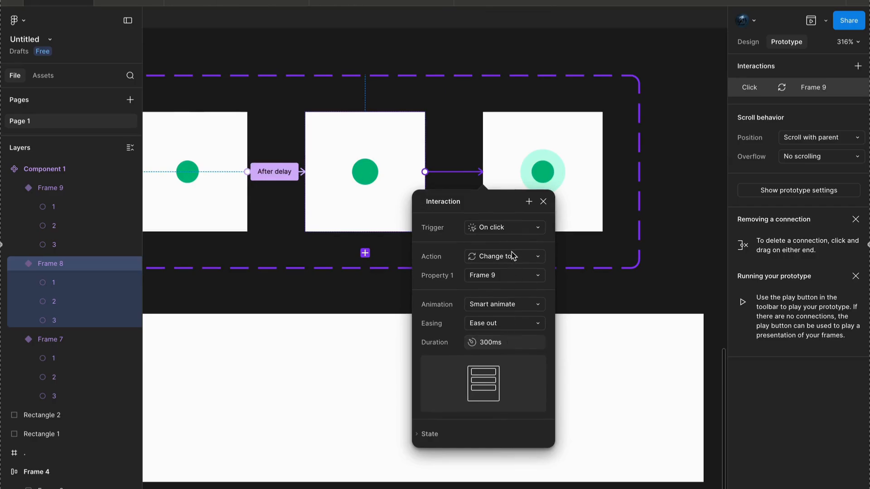
click(511, 227)
click(507, 371)
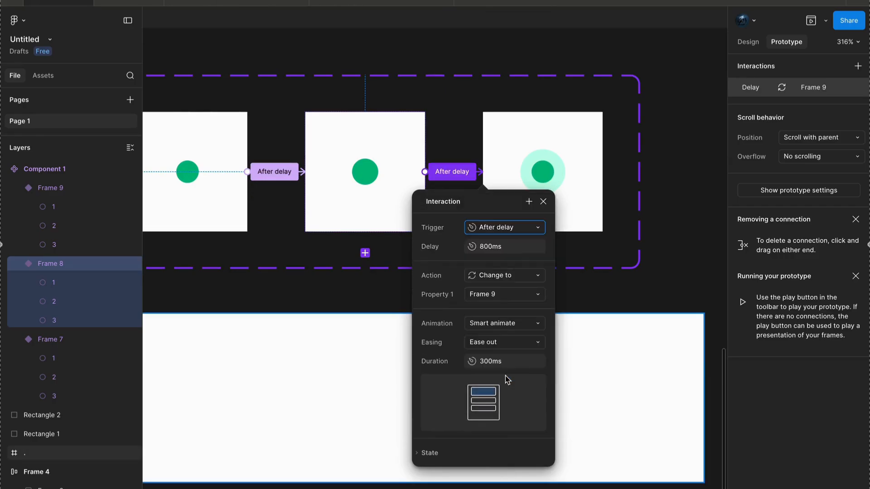
click(497, 252)
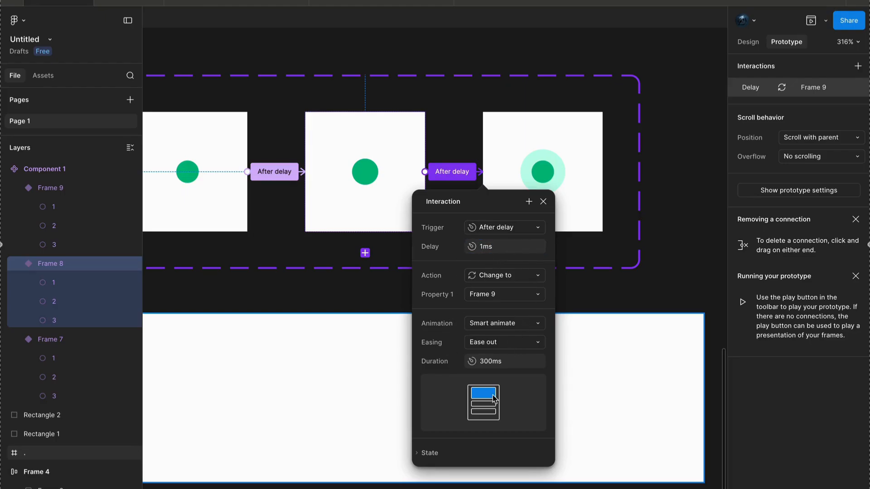
scroll(493, 395, down, 1)
click(540, 201)
- Connect the Frame 9 variant back to Frame 7 with an After delay trigger of 1 ms to close the loop
scroll(540, 201, left, 2)
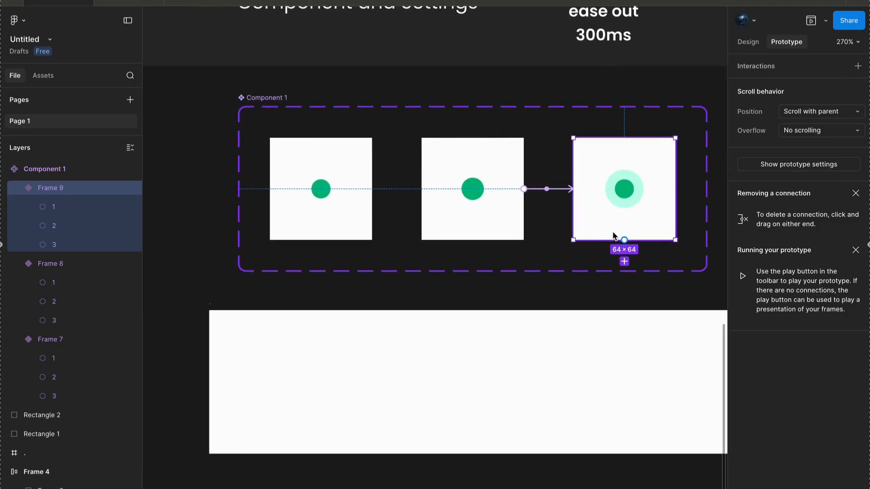
drag(675, 189, 337, 192)
click(368, 244)
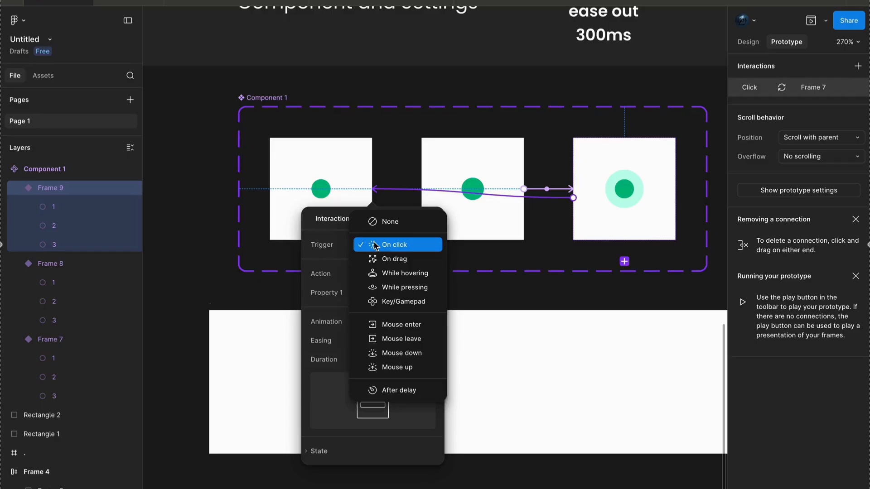
click(397, 390)
click(393, 268)
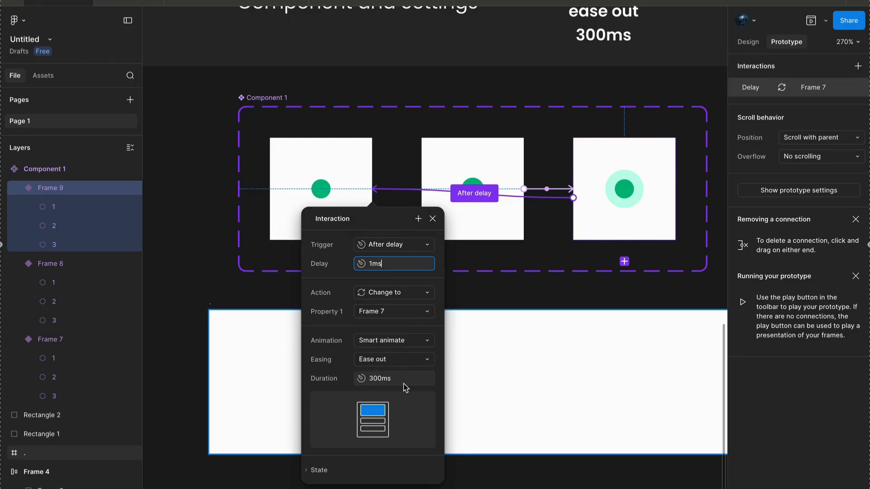
click(517, 295)
scroll(517, 296, down, 3)
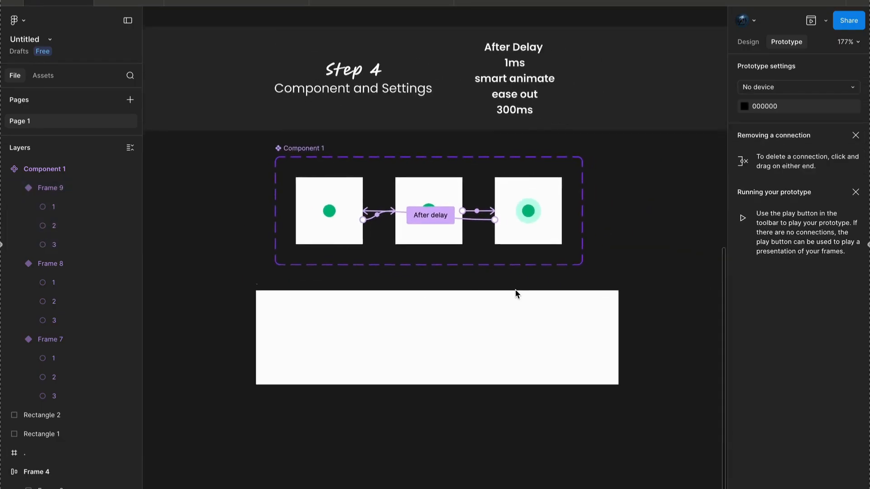
- Remove the white background fill from all three component variants
scroll(373, 234, up, 3)
click(321, 220)
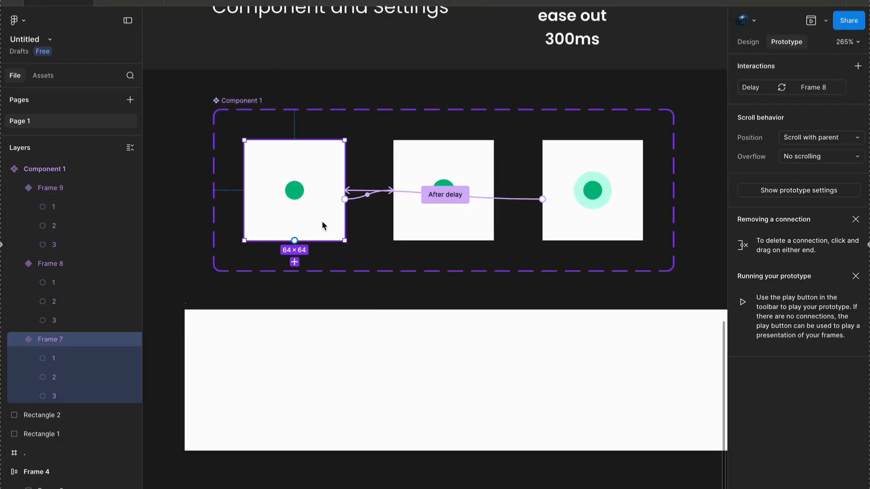
shift+click(434, 217)
shift+click(592, 229)
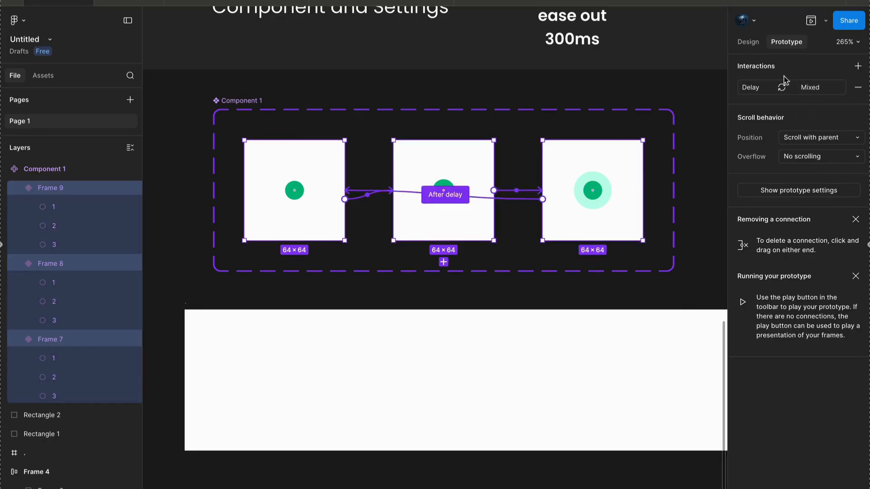
click(748, 42)
scroll(852, 290, down, 5)
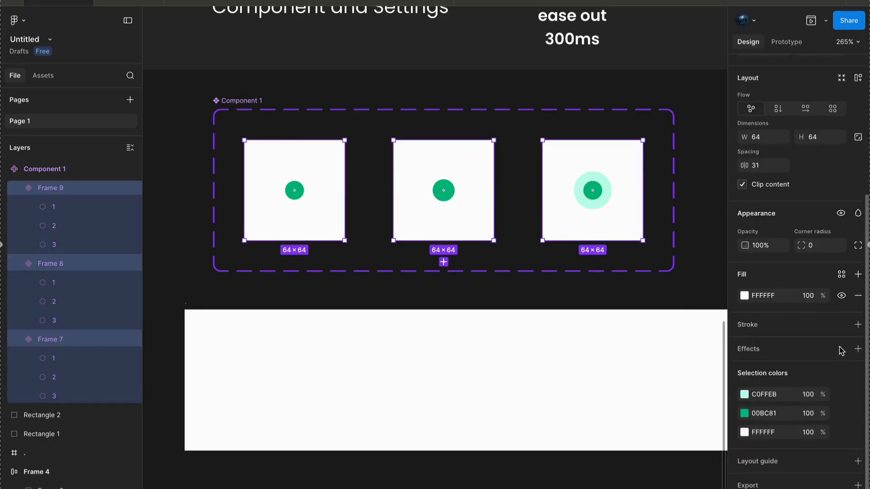
click(858, 296)
click(381, 292)
- Place an instance of the Frame 7 variant in the center of the white frame and rename that frame "test"
scroll(382, 290, down, 2)
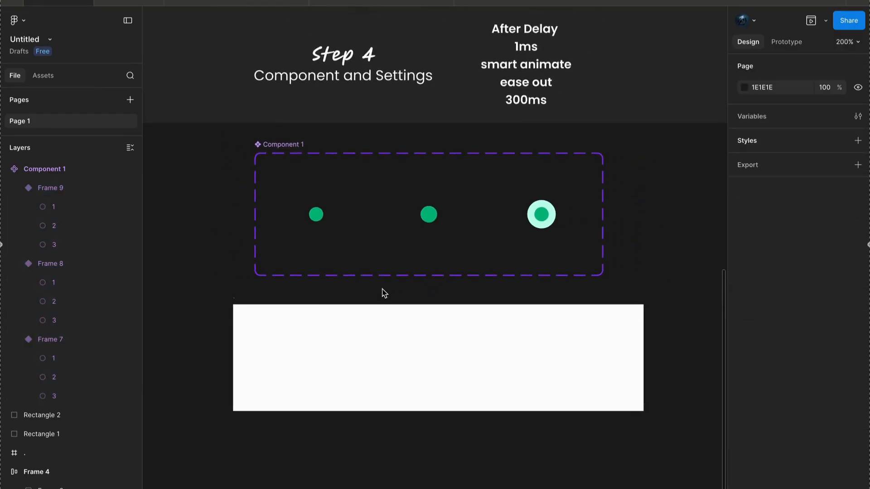
click(322, 218)
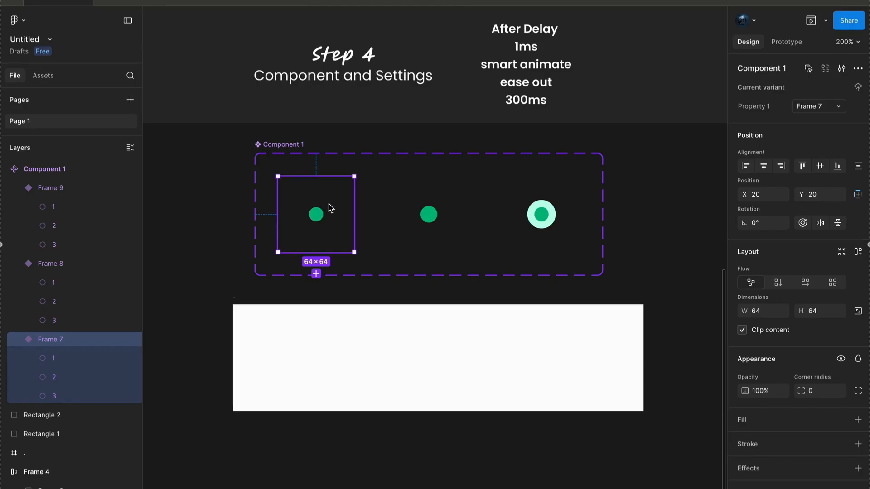
drag(357, 253, 453, 348)
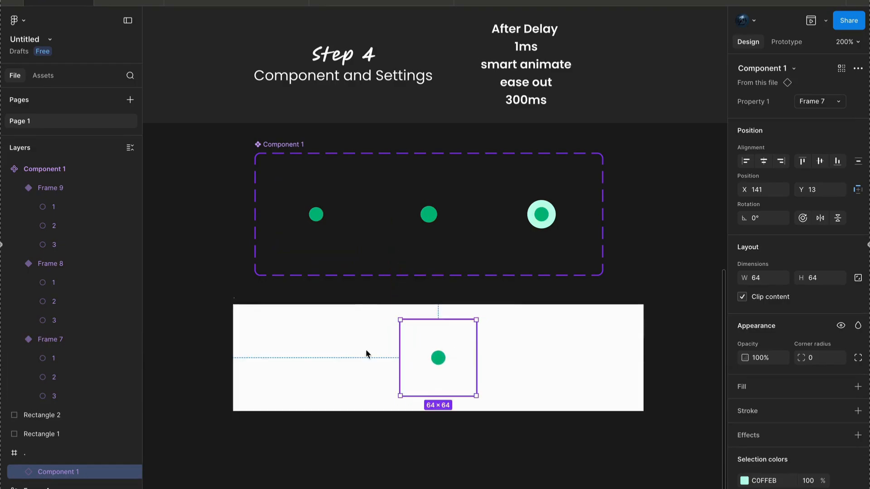
click(234, 300)
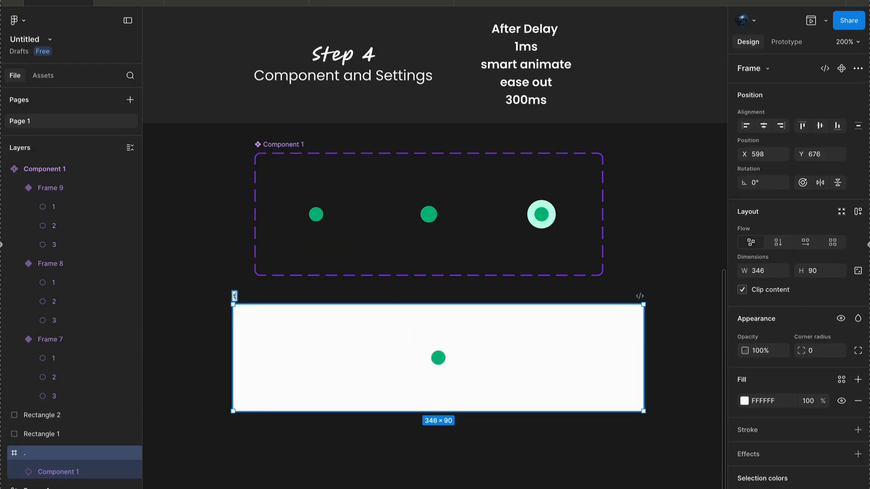
click(254, 478)
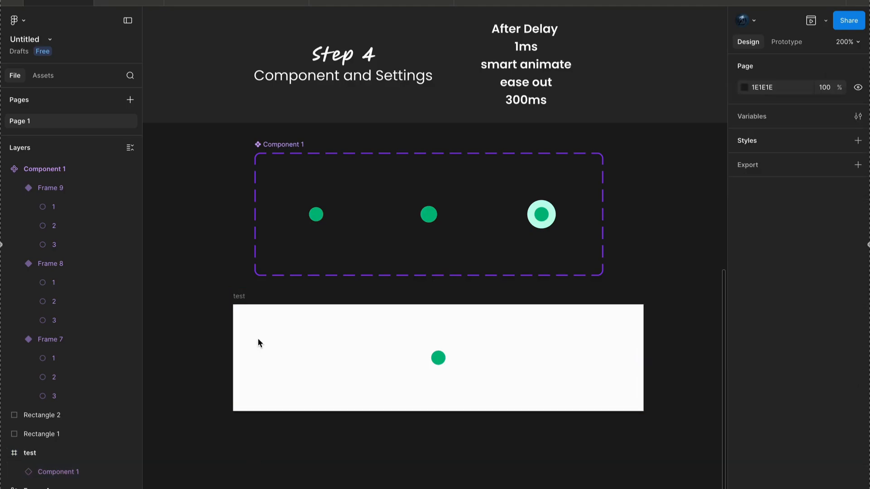
- Run the prototype of the test frame to watch the looping circle animation
scroll(258, 343, up, 3)
click(166, 206)
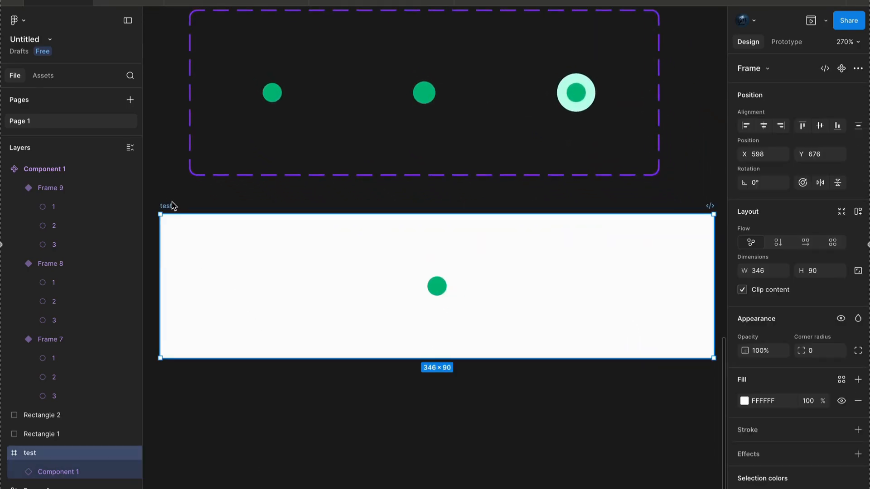
scroll(172, 207, down, 2)
click(826, 21)
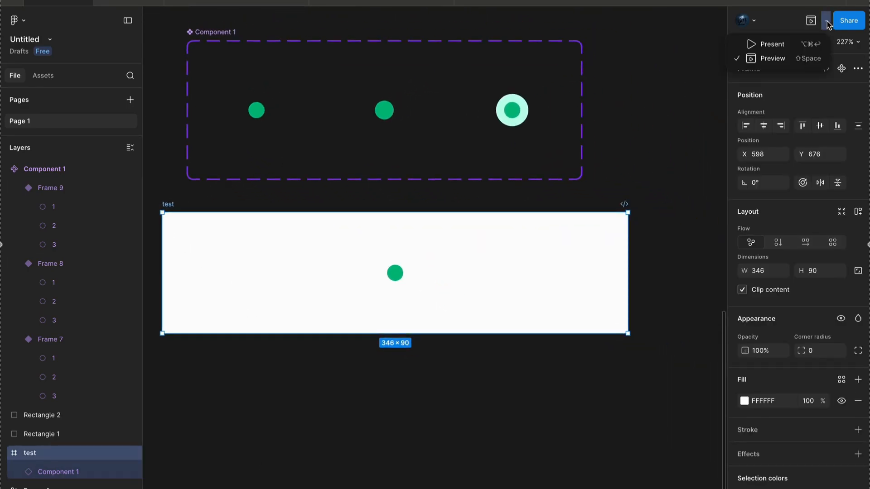
click(793, 56)
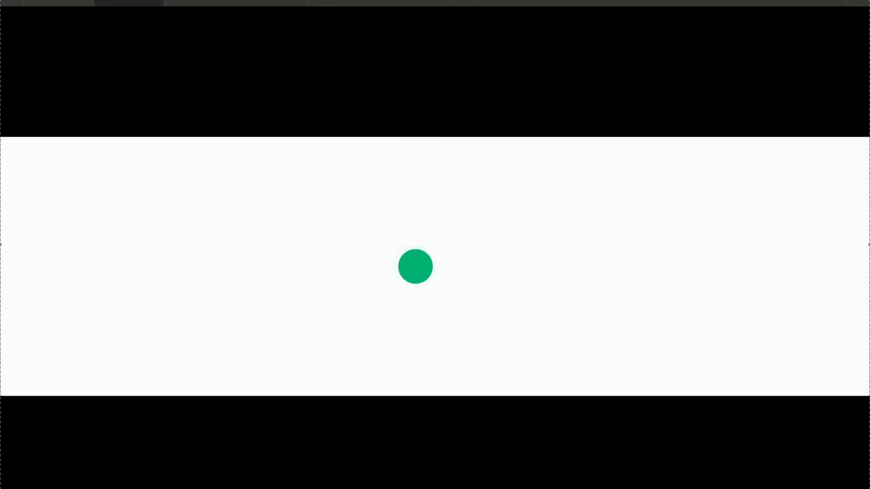